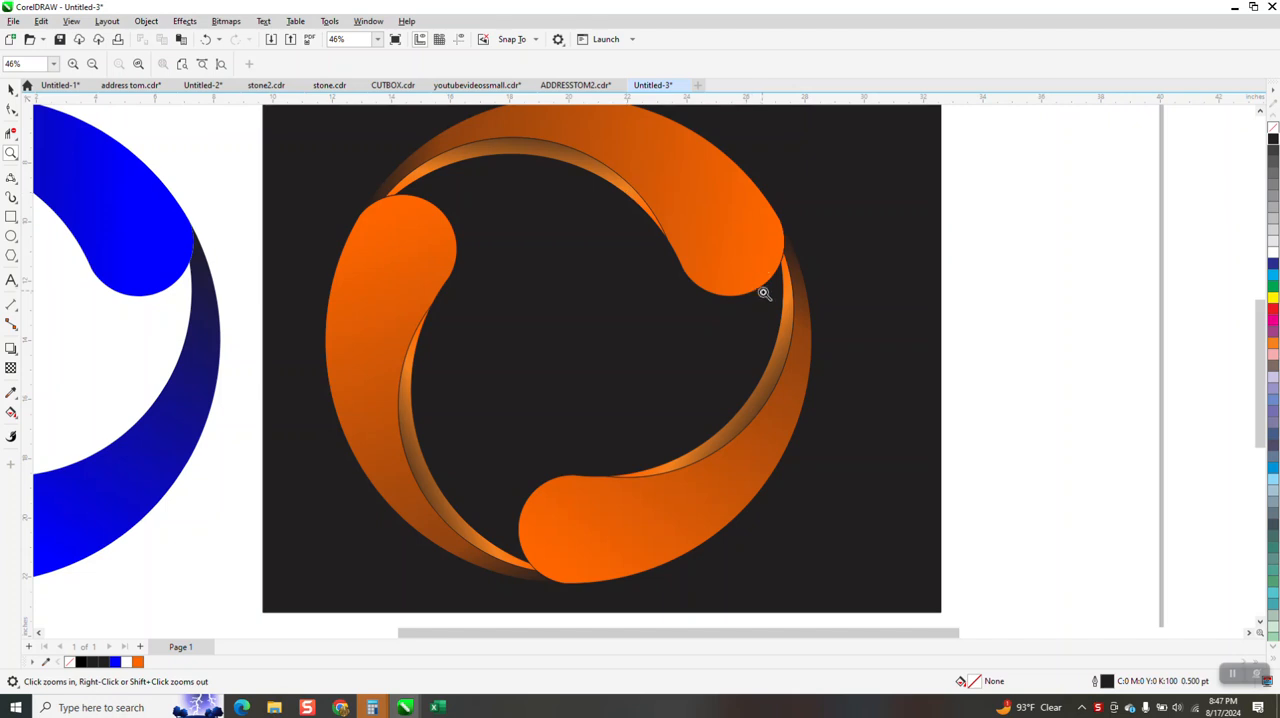
Move the orange swoosh artwork together with its dark background off the page, past the page's right edge
scroll(762, 283, "down", 2)
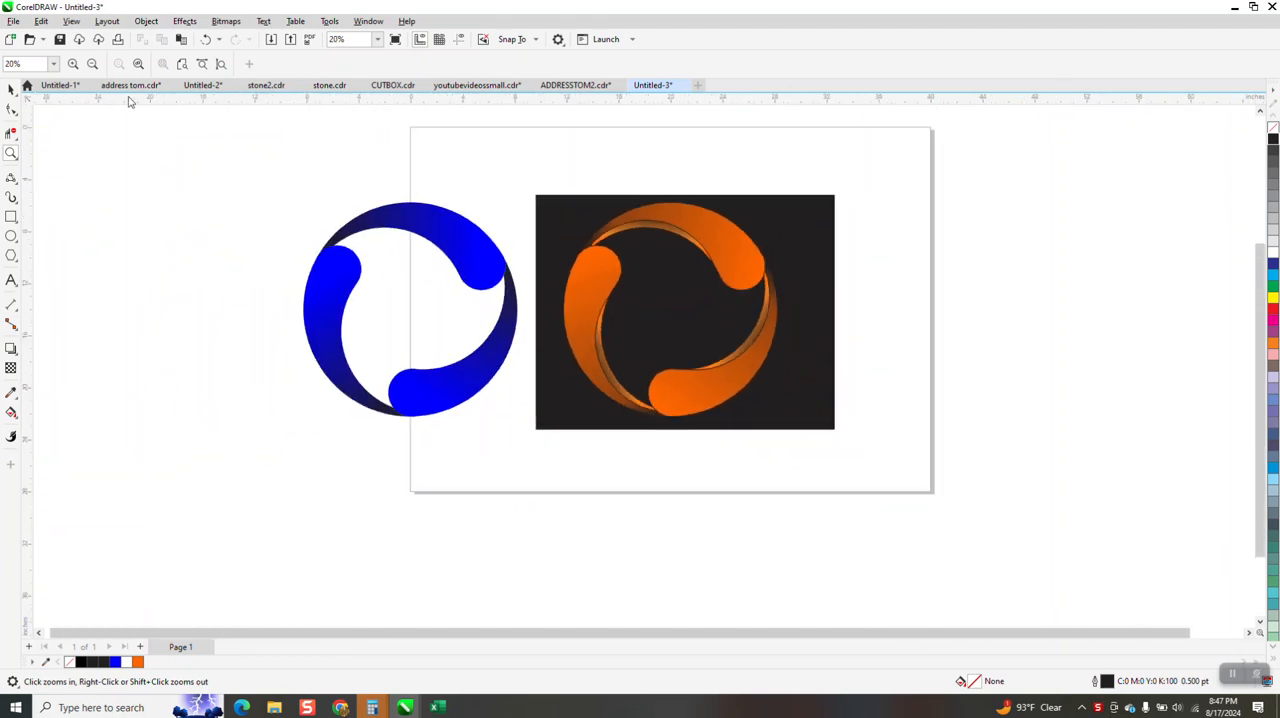
key("space")
left_click_drag(525, 174, 975, 490)
key("Right")
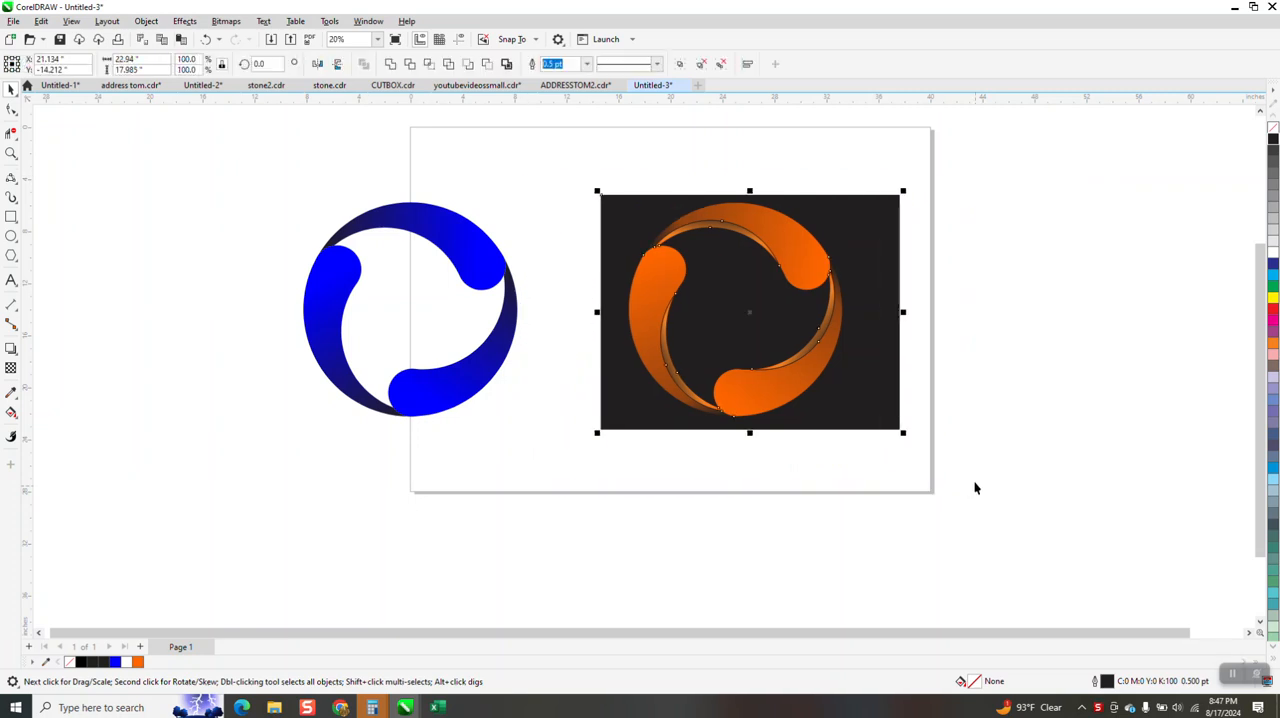
key("Right")
key("Right")
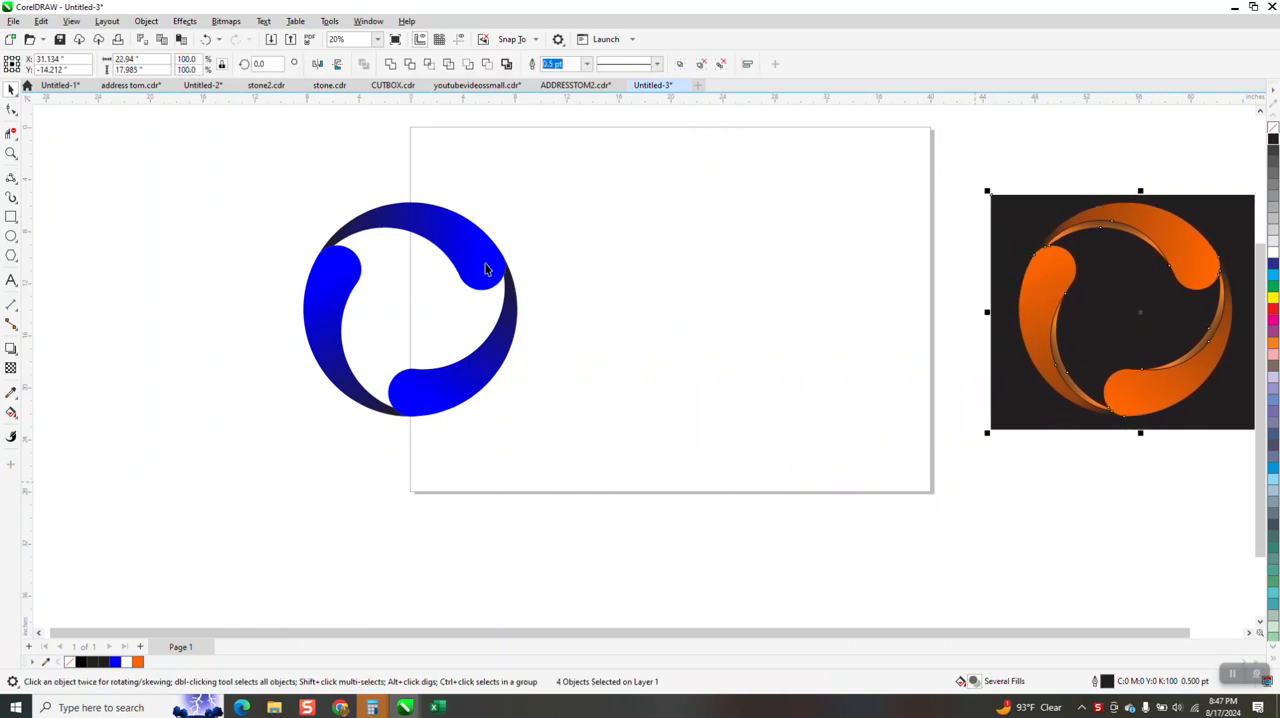
Group the blue swooshes, center them on the page, and replace their fill with a black outline only
left_click(484, 265)
key("ctrl+g")
key("p")
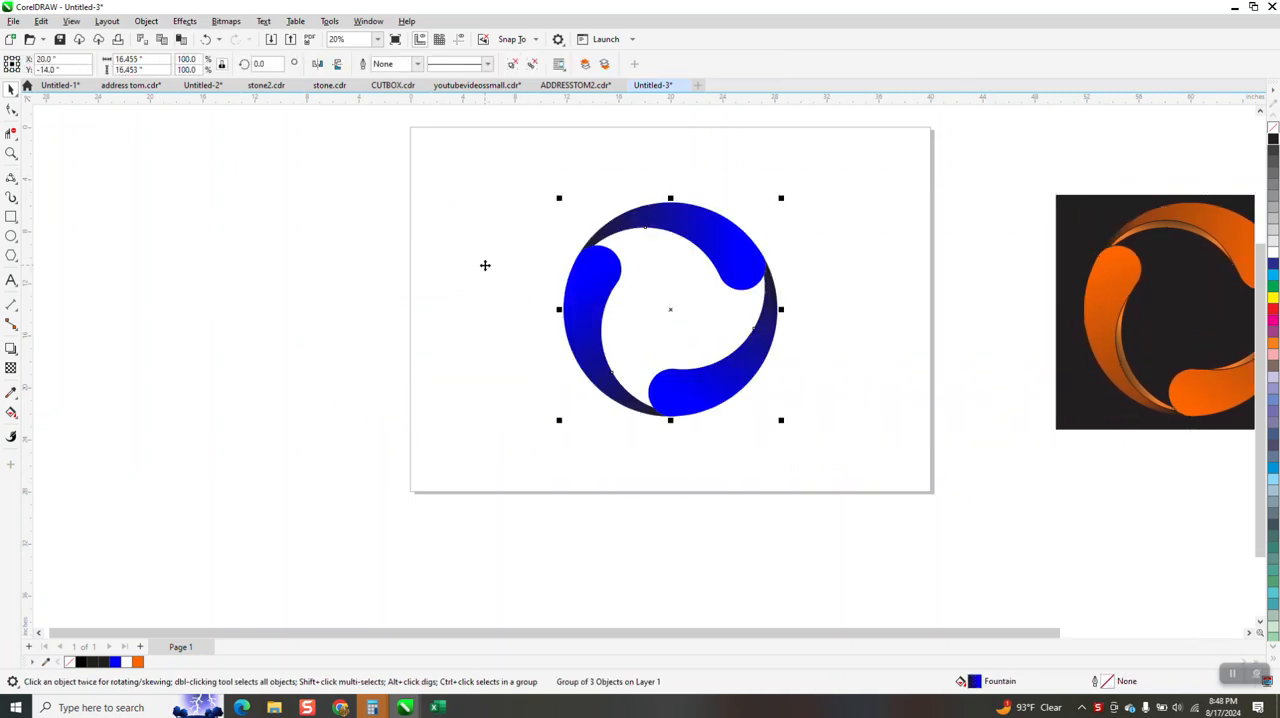
left_click(1273, 130)
right_click(1273, 139)
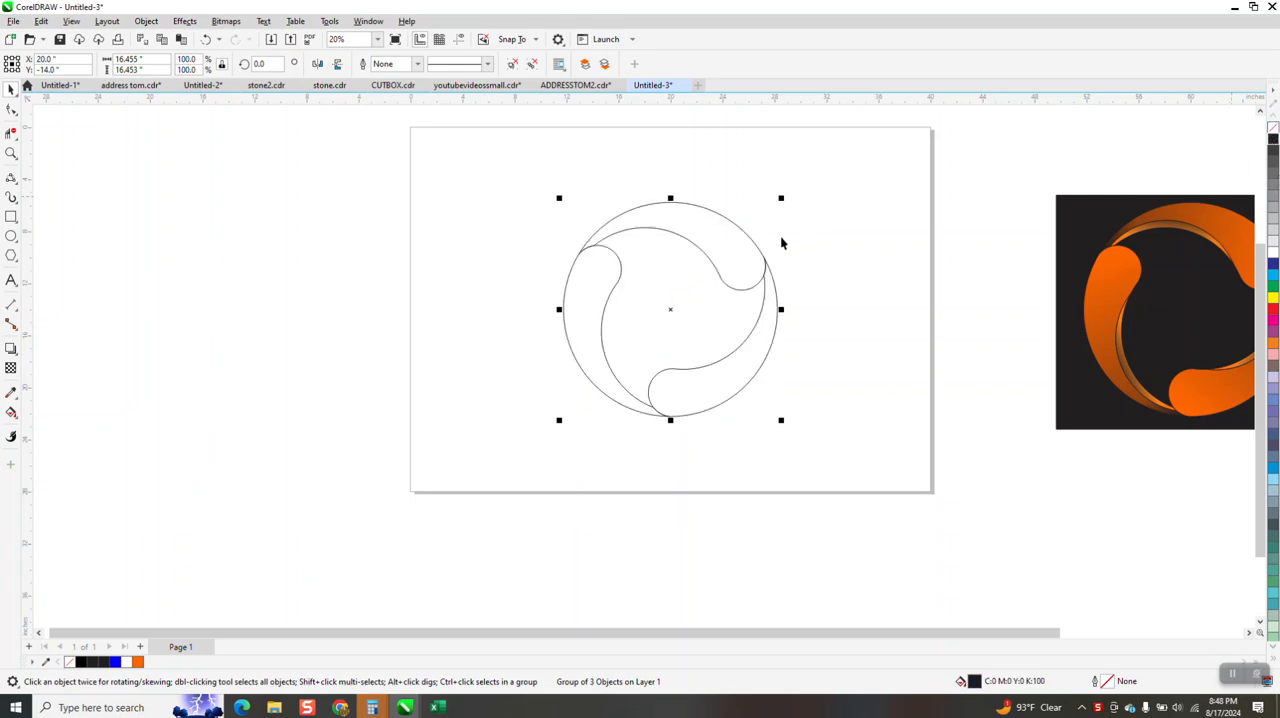
Delete the two lower swooshes with Virtual Segment Delete, keeping only the upper one, and show the guidelines
left_click(11, 133)
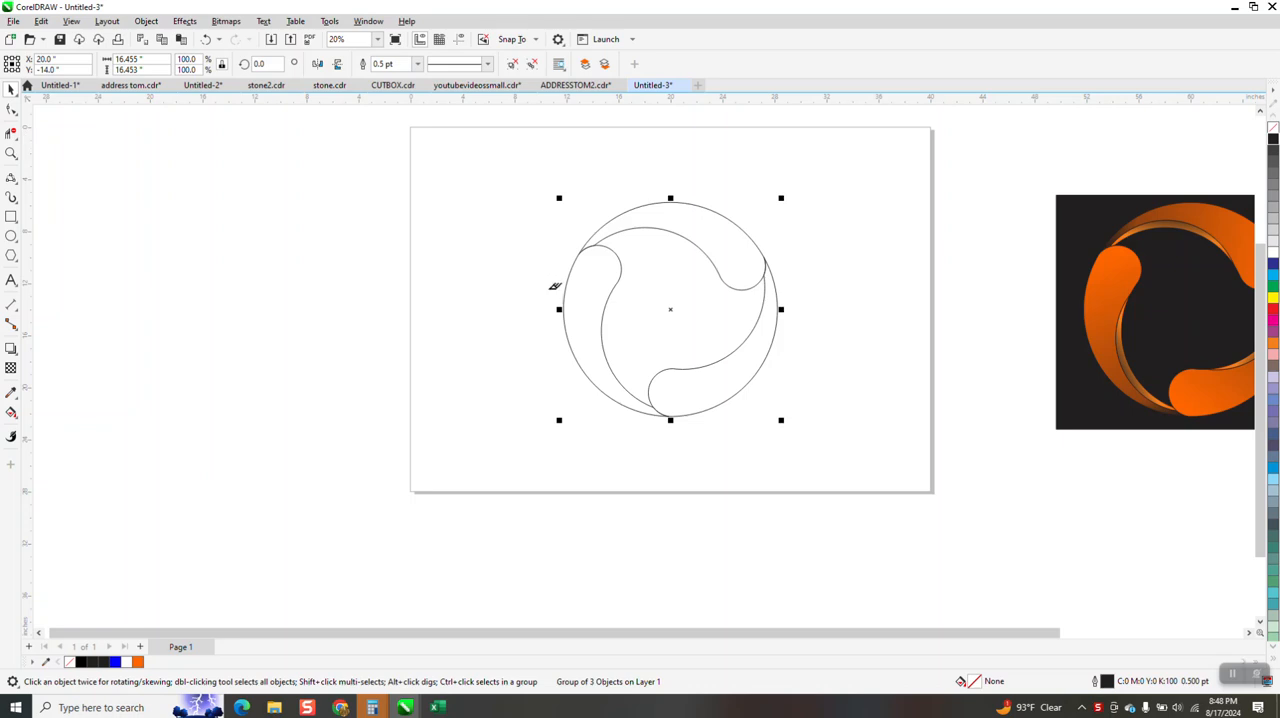
left_click_drag(695, 391, 695, 392)
left_click_drag(666, 323, 726, 417)
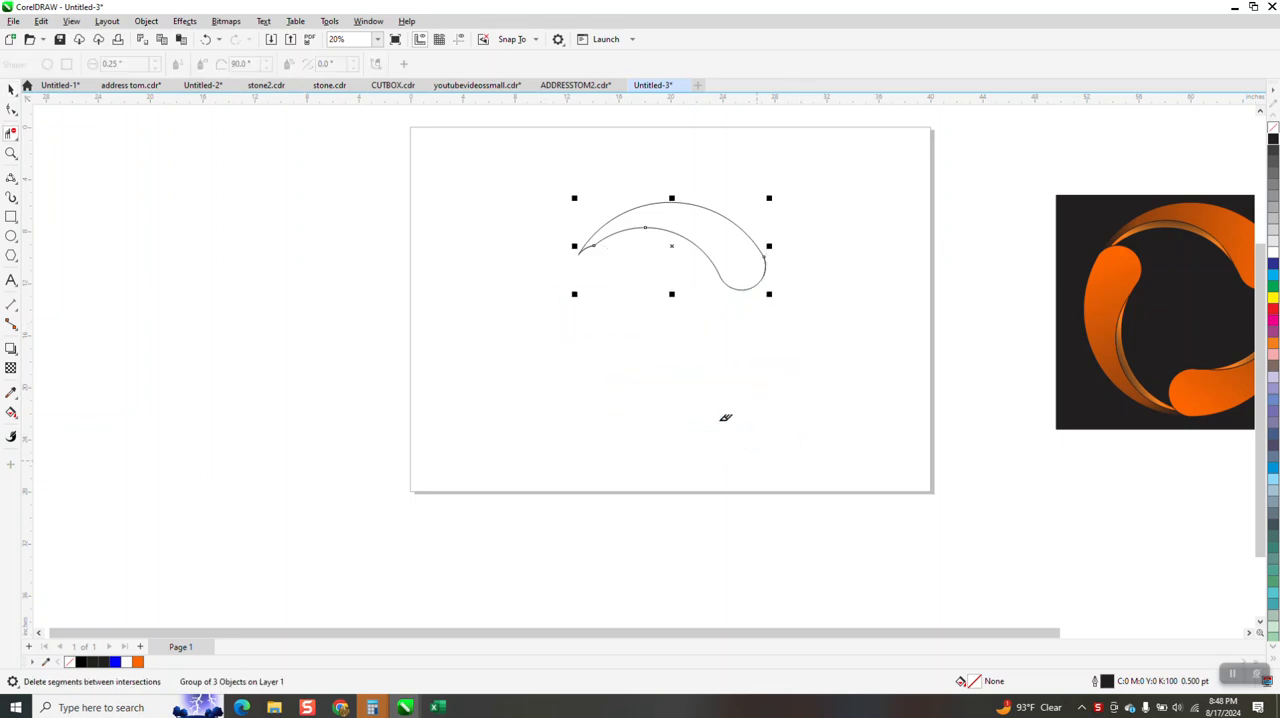
left_click(10, 93)
key("space")
left_click(459, 41)
Draw a 3-Point Curve about 10.2 inches across inside the swoosh, arching above its inner edge from the narrow tip to the rounded end
left_click(11, 153)
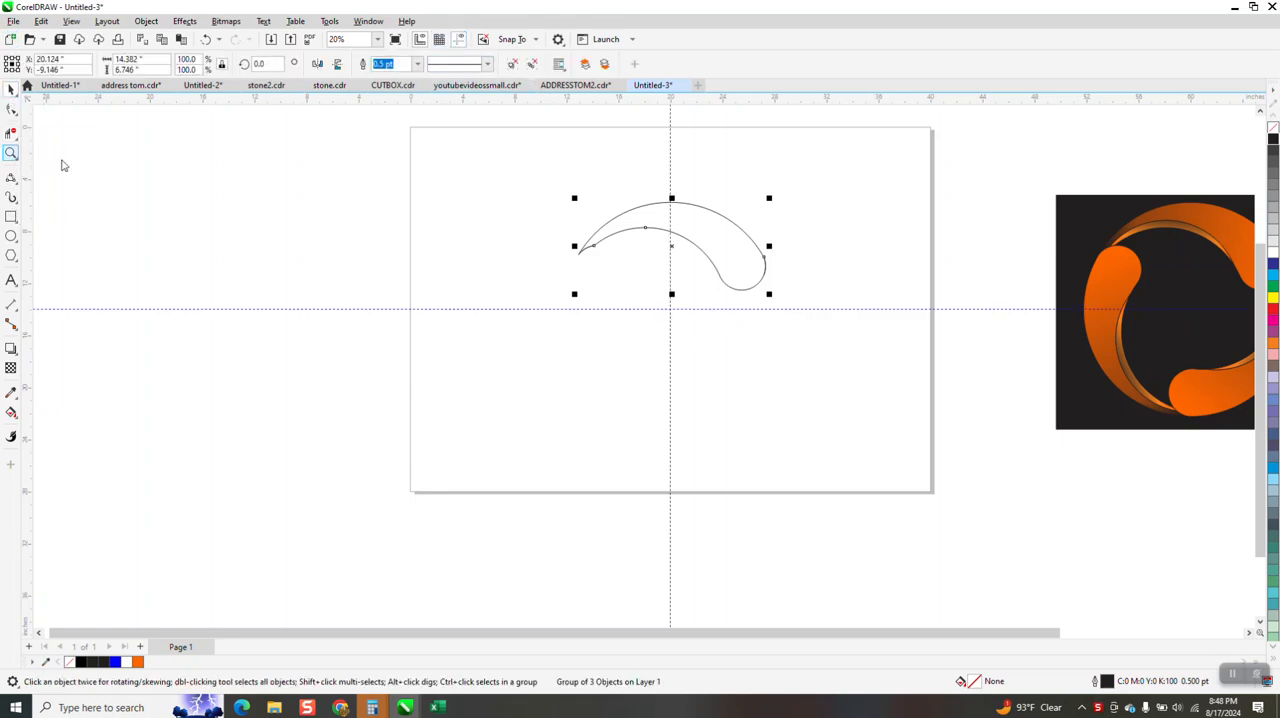
left_click_drag(569, 186, 957, 427)
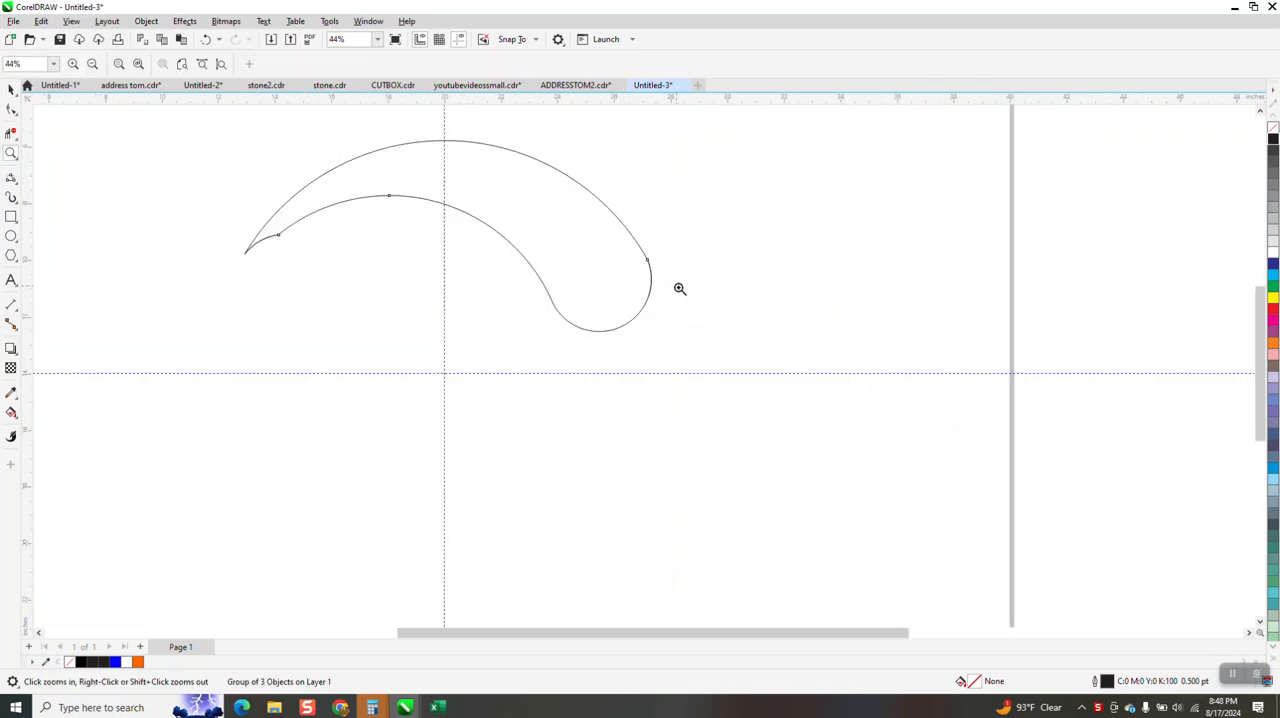
left_click_drag(600, 251, 779, 356)
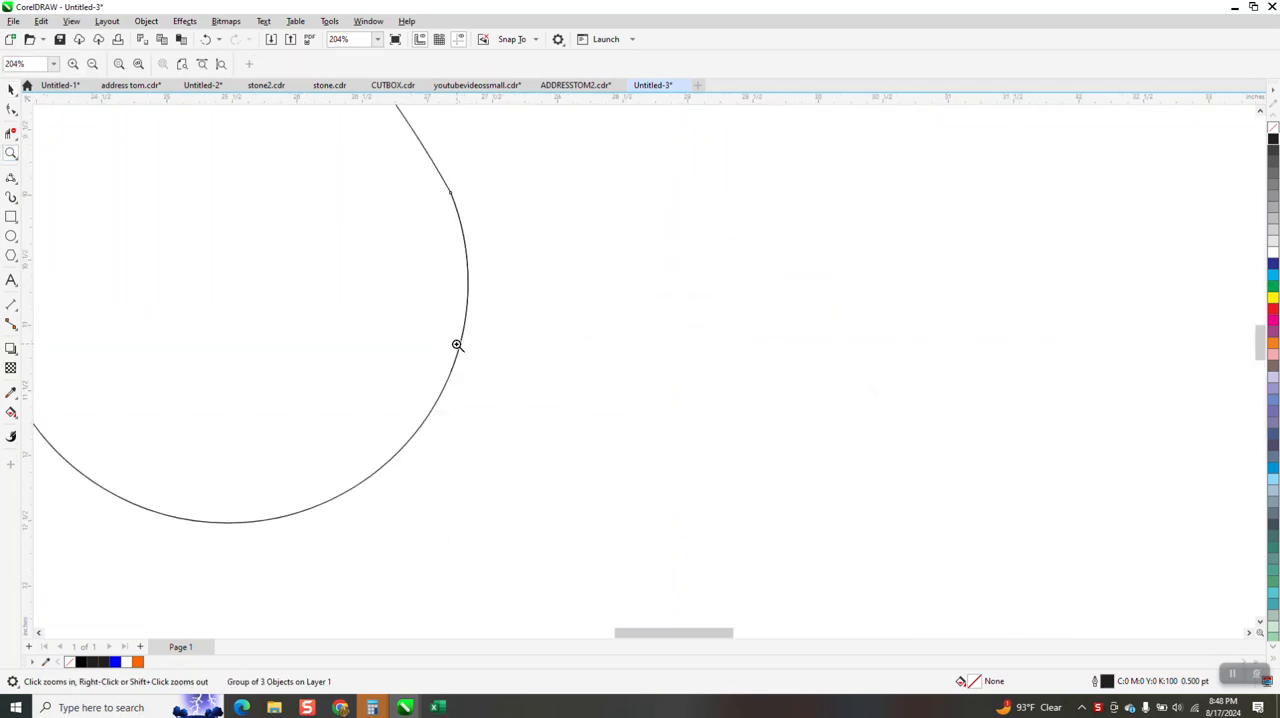
scroll(547, 284, "down", 5)
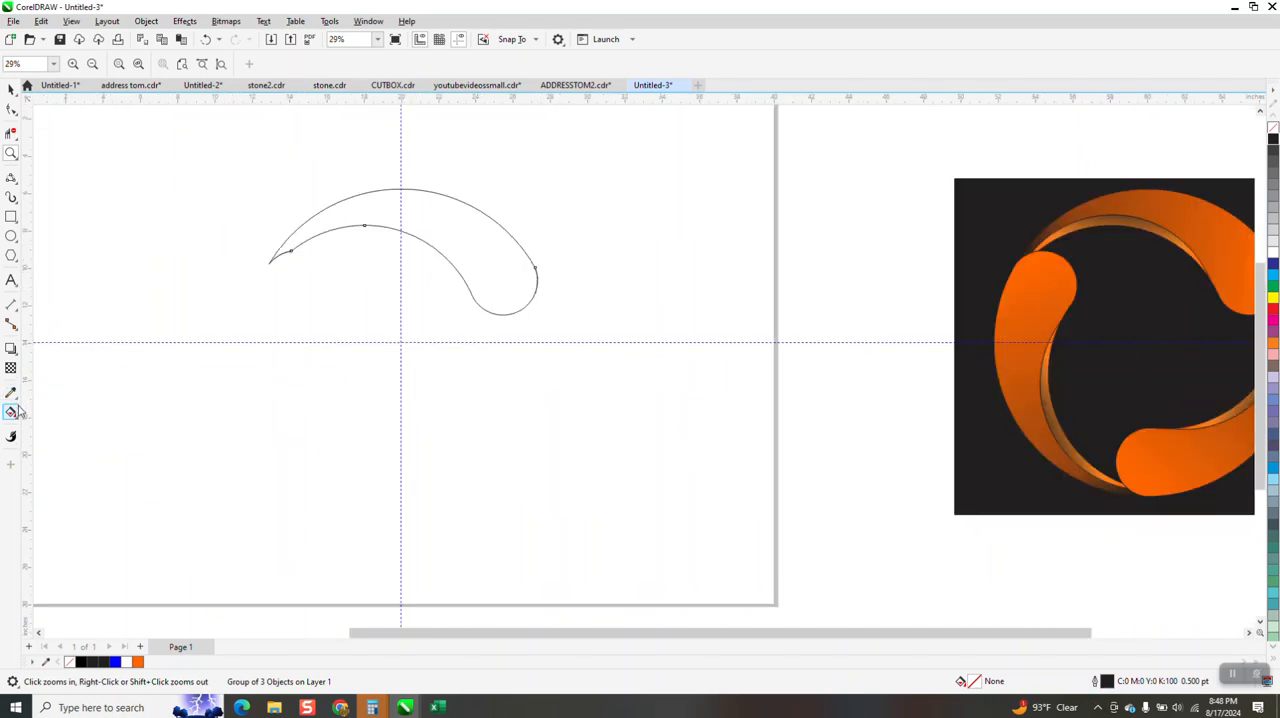
left_click(16, 186)
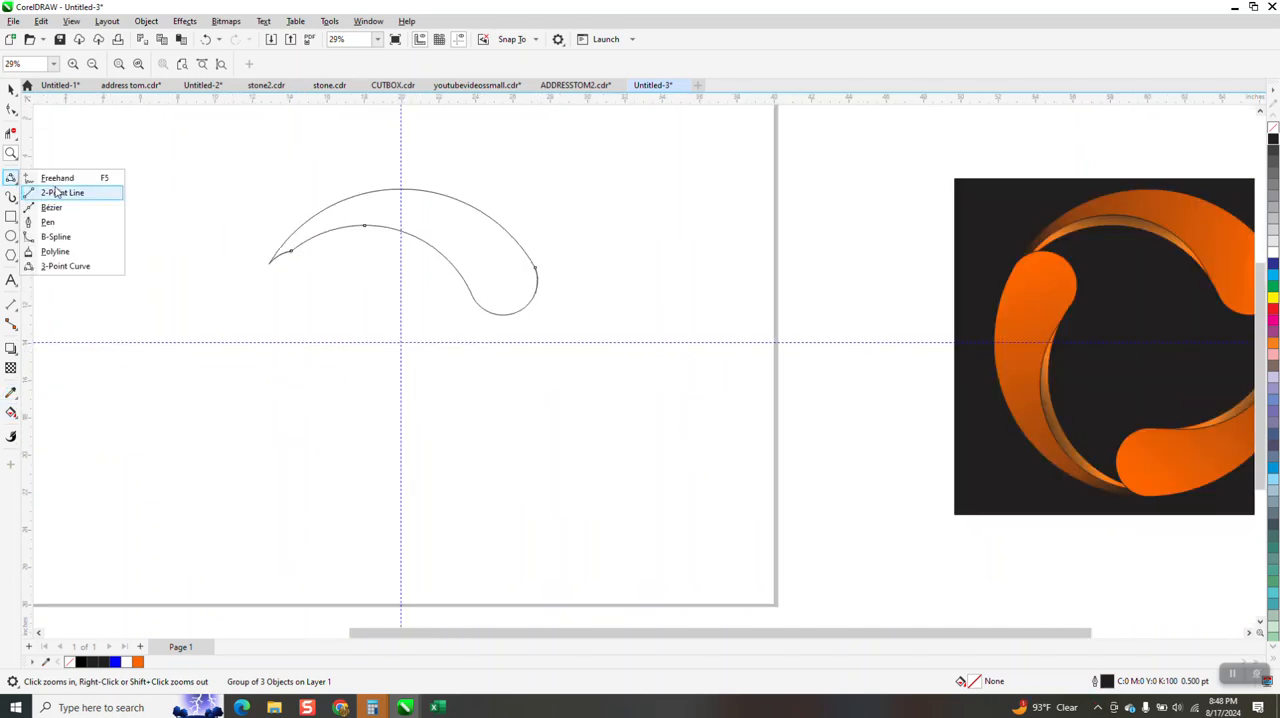
left_click(80, 268)
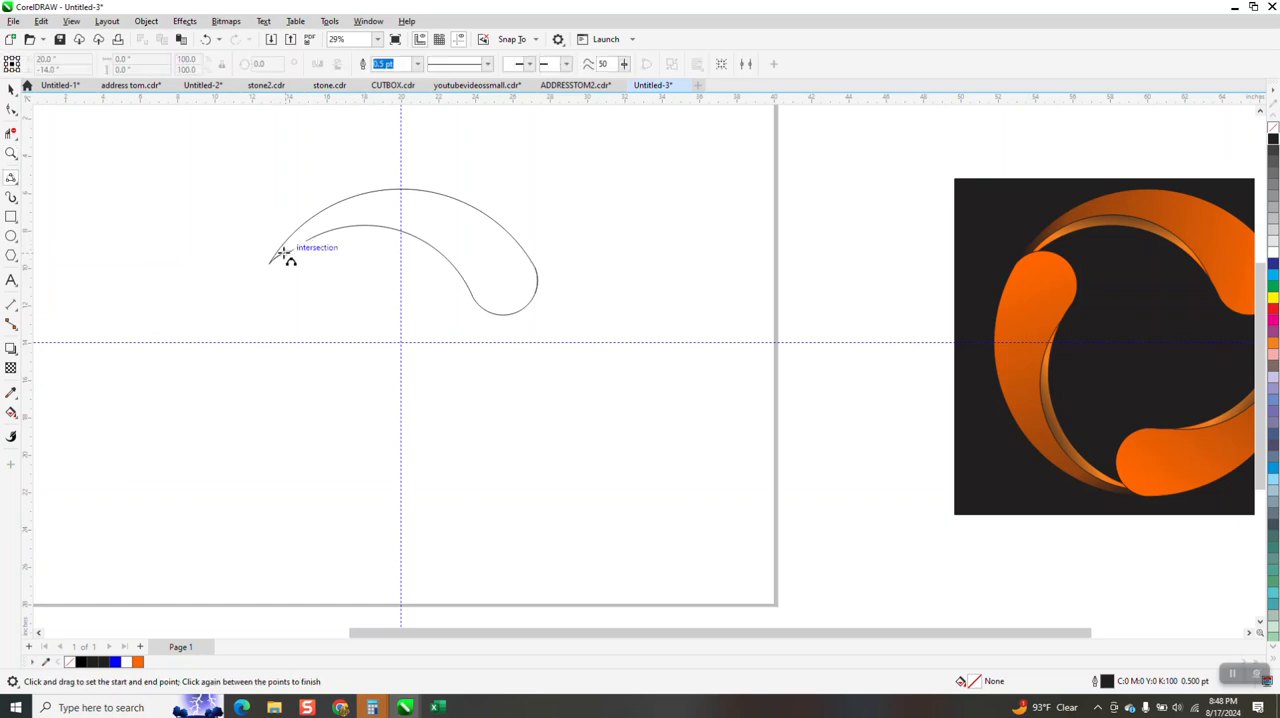
left_click_drag(309, 238, 472, 294)
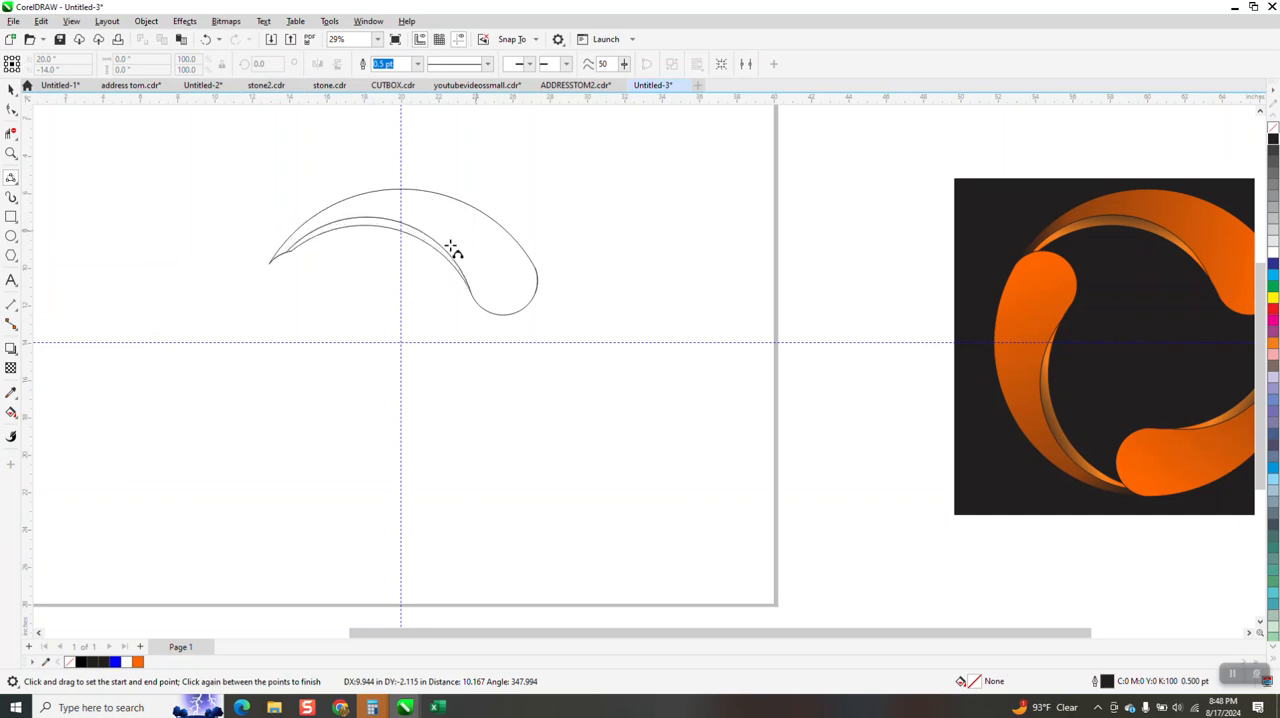
left_click(488, 284)
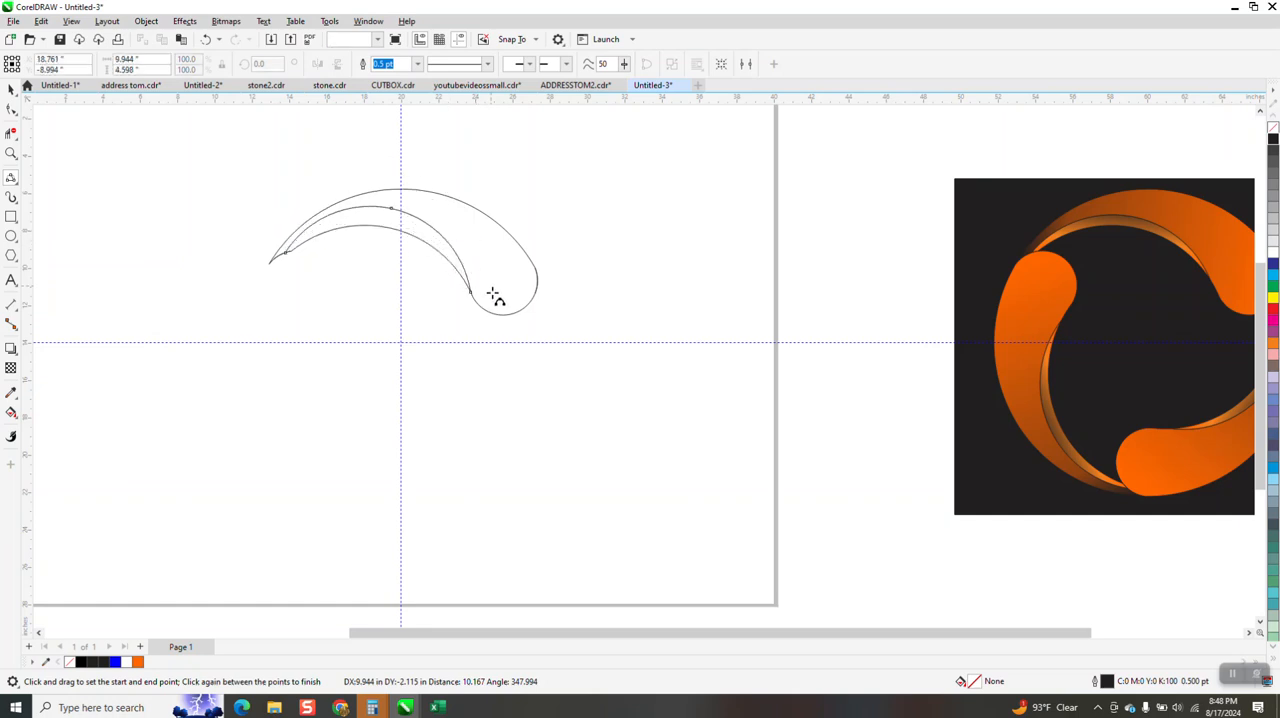
Reshape the inner curve by moving its end node onto the rounded end's edge, lowering the middle node, and adjusting the end handle
left_click(10, 154)
left_click_drag(283, 169, 791, 404)
key("F10")
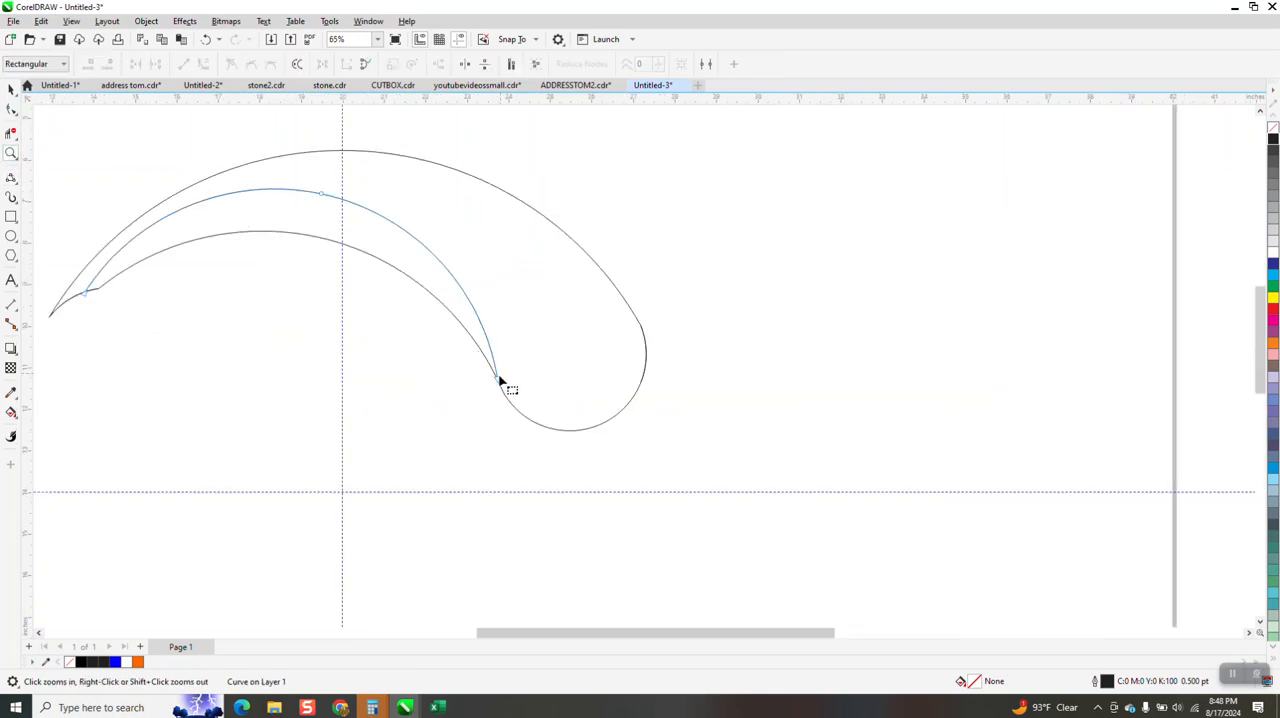
left_click_drag(497, 379, 509, 400)
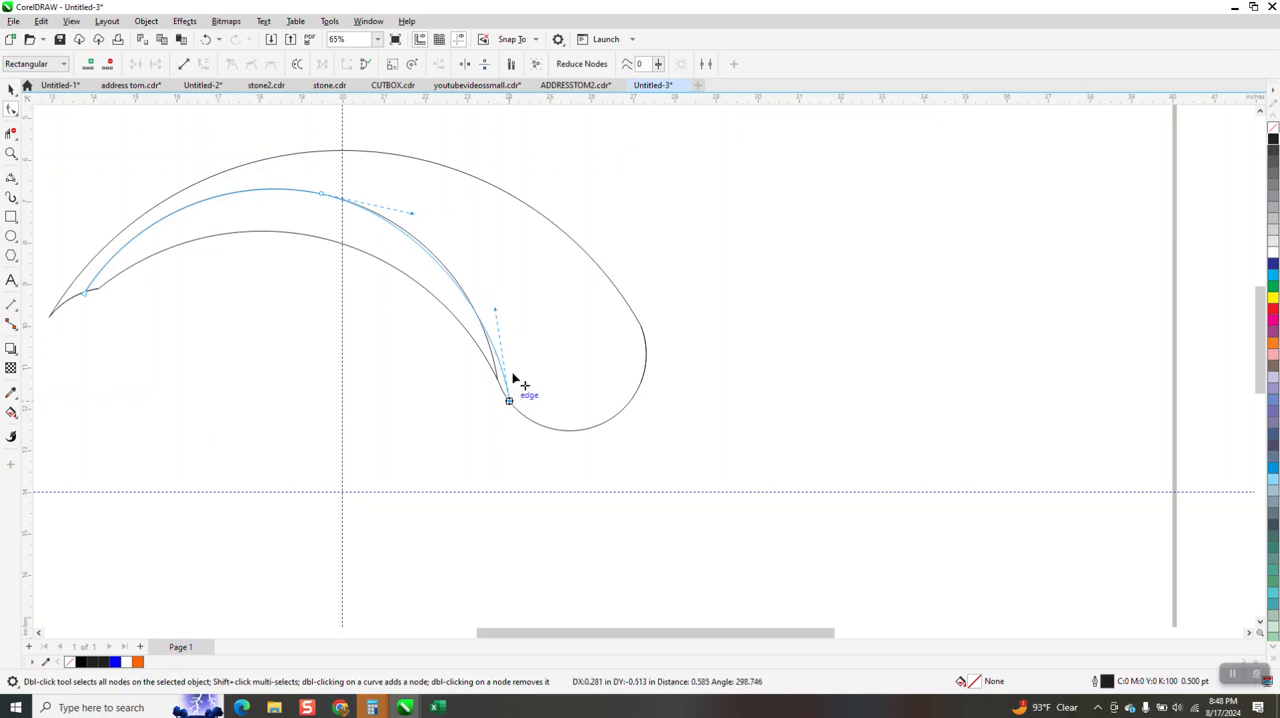
left_click_drag(496, 313, 503, 314)
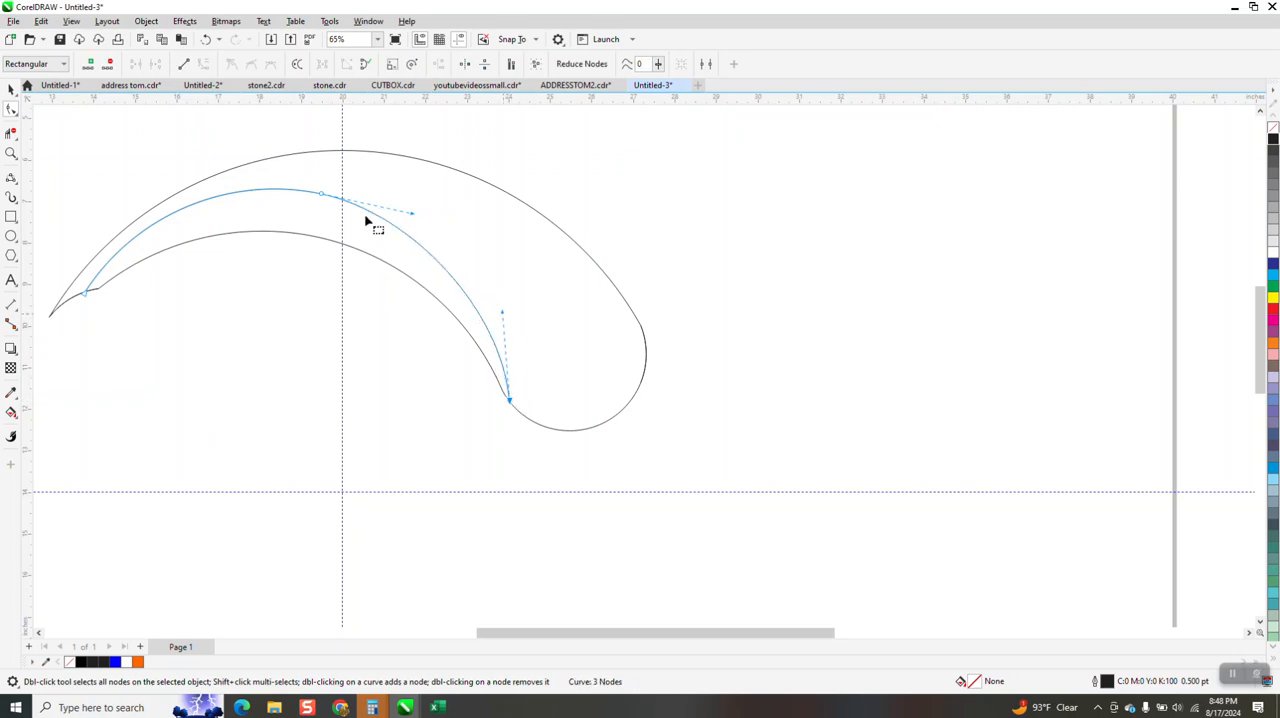
left_click_drag(321, 201, 337, 215)
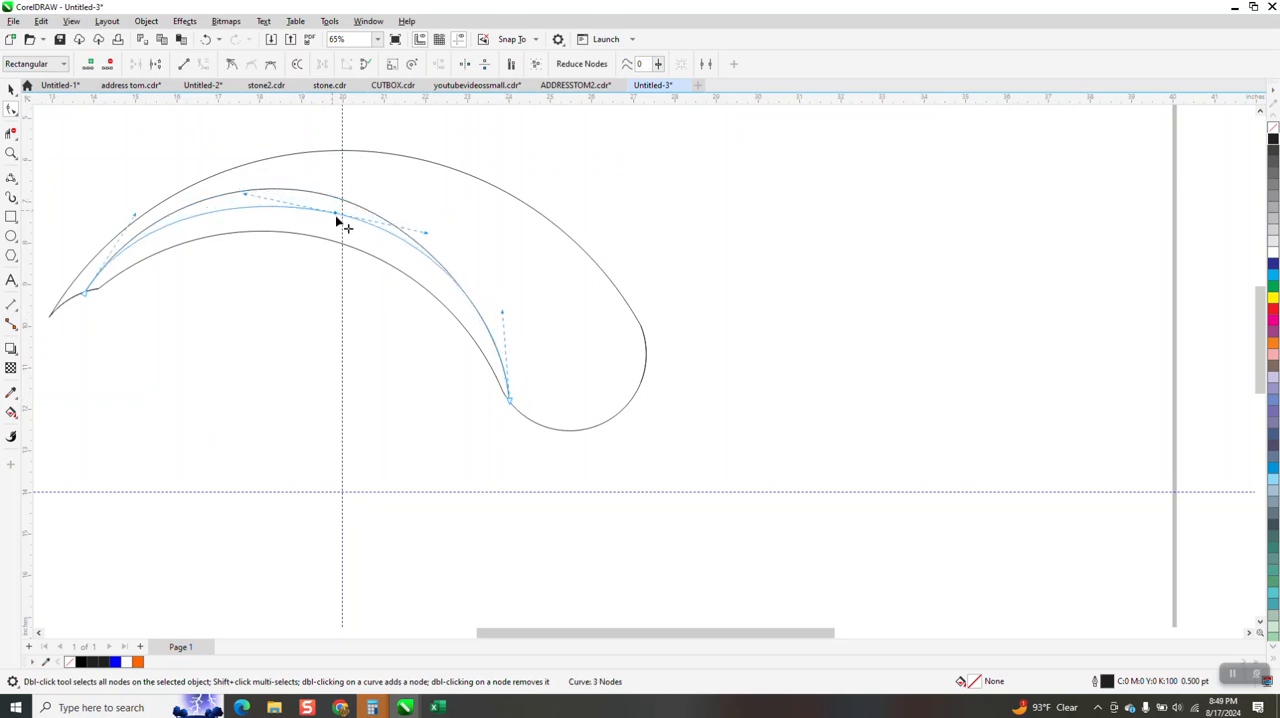
left_click_drag(506, 315, 500, 319)
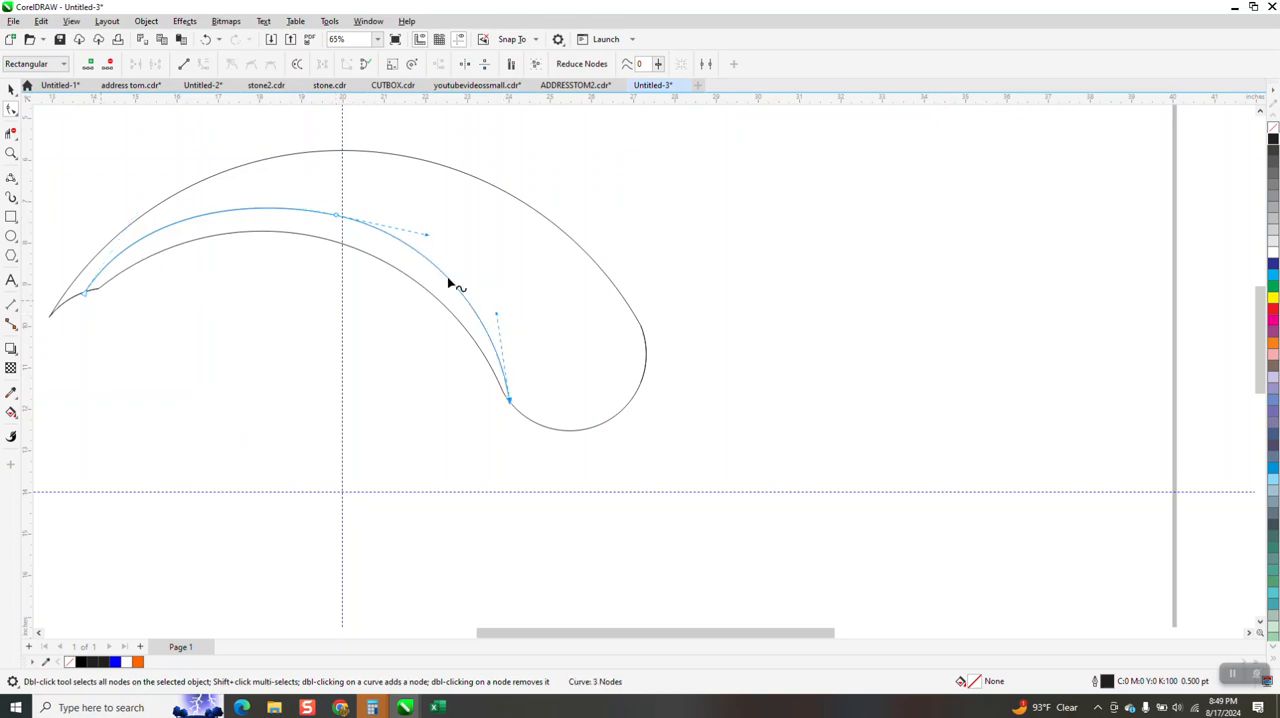
scroll(497, 294, "down", 1)
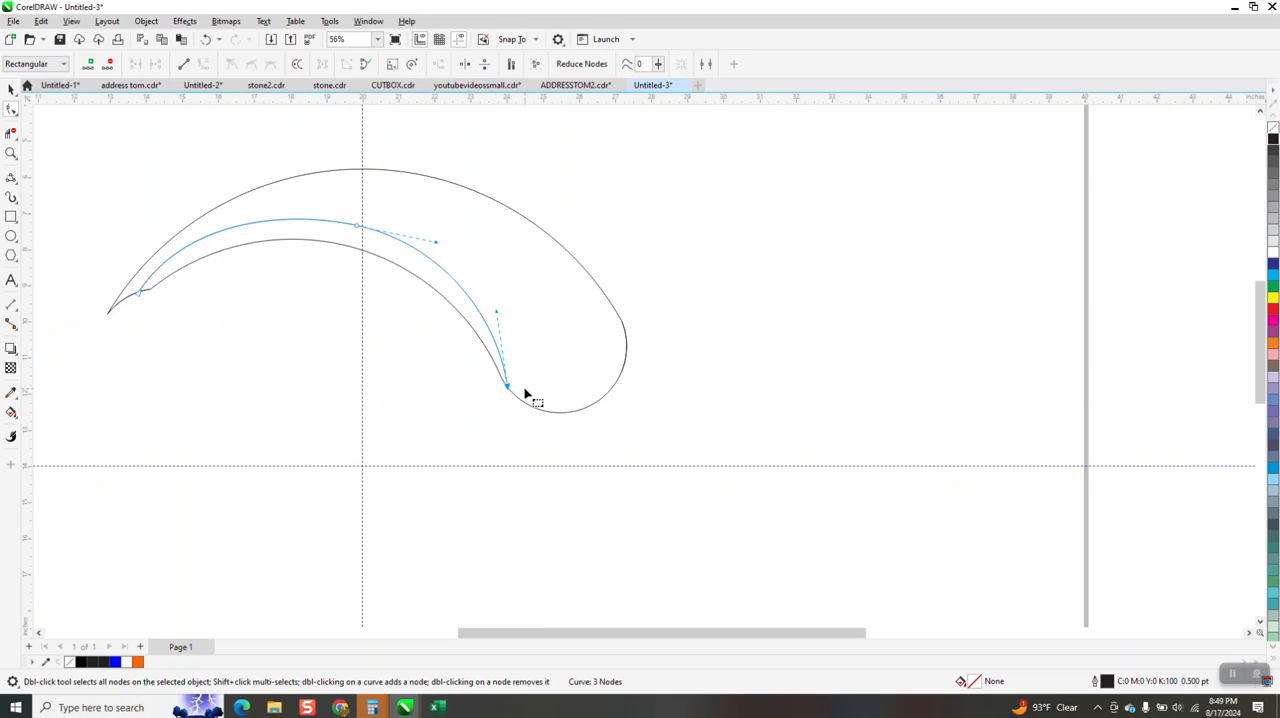
scroll(522, 378, "down", 1)
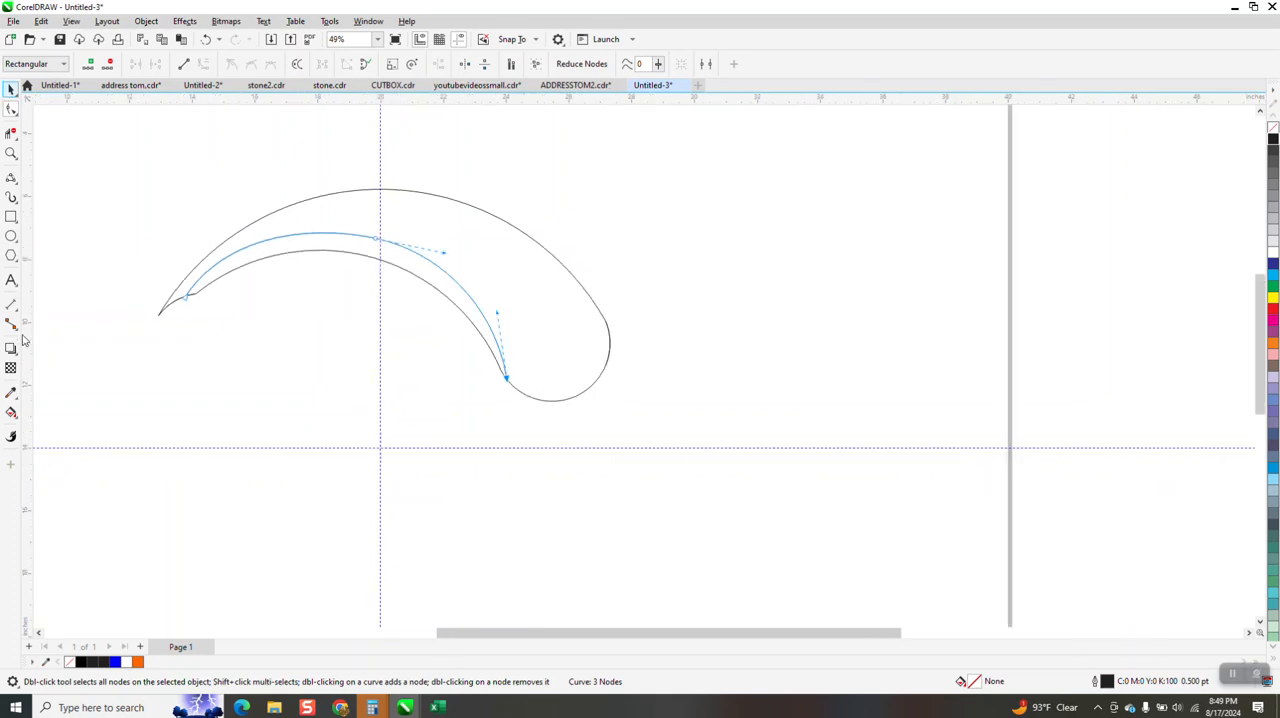
Smart Fill the large swoosh area and the narrow inner strip with orange
key("space")
left_click(12, 411)
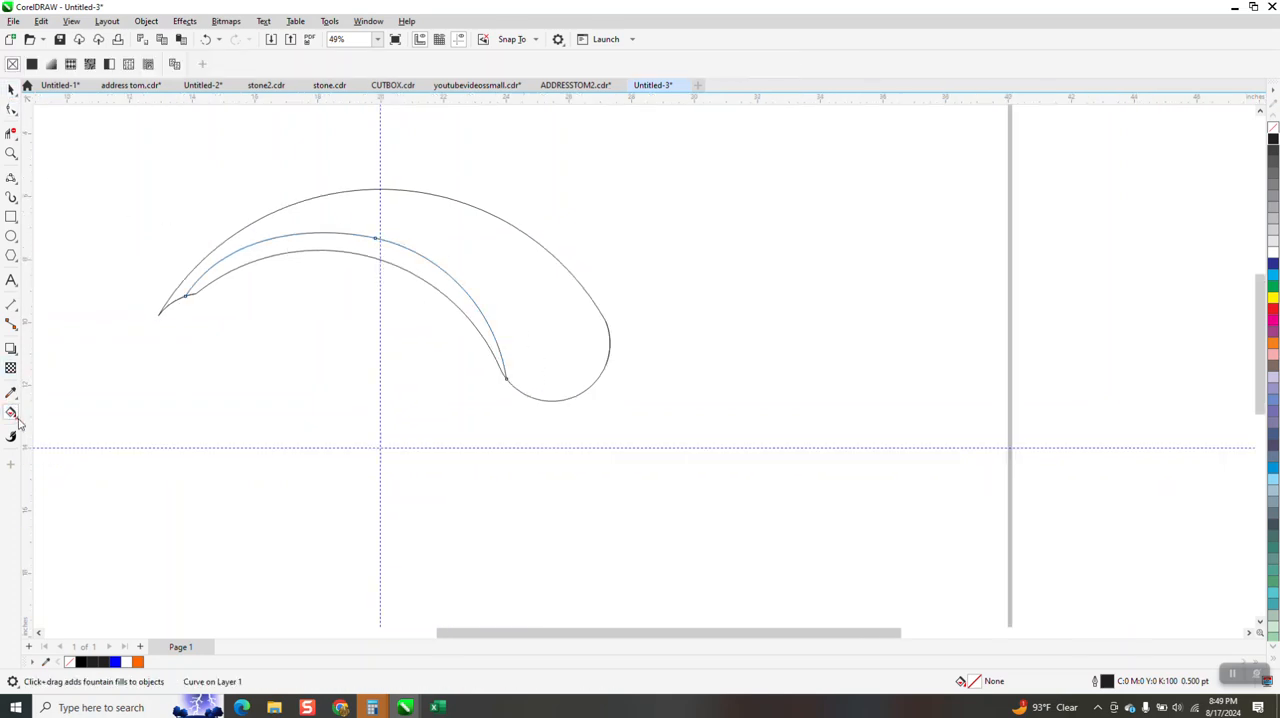
left_click(16, 419)
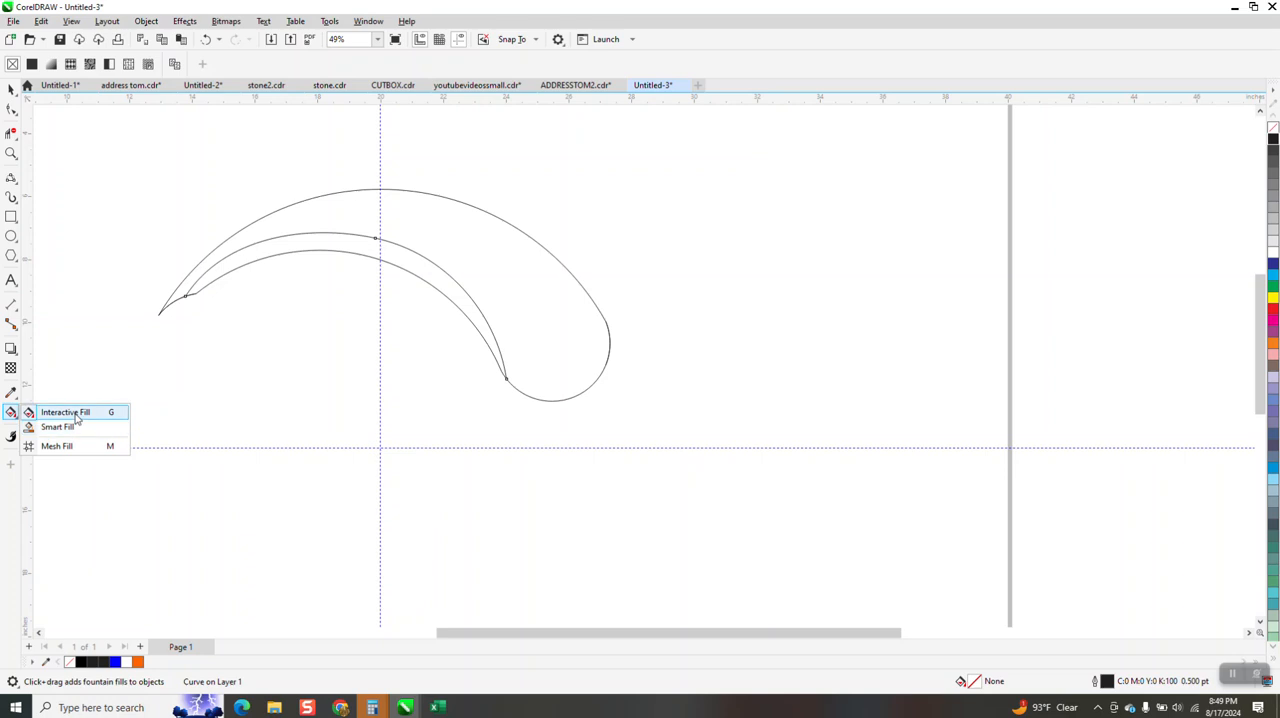
left_click(58, 427)
left_click(478, 268)
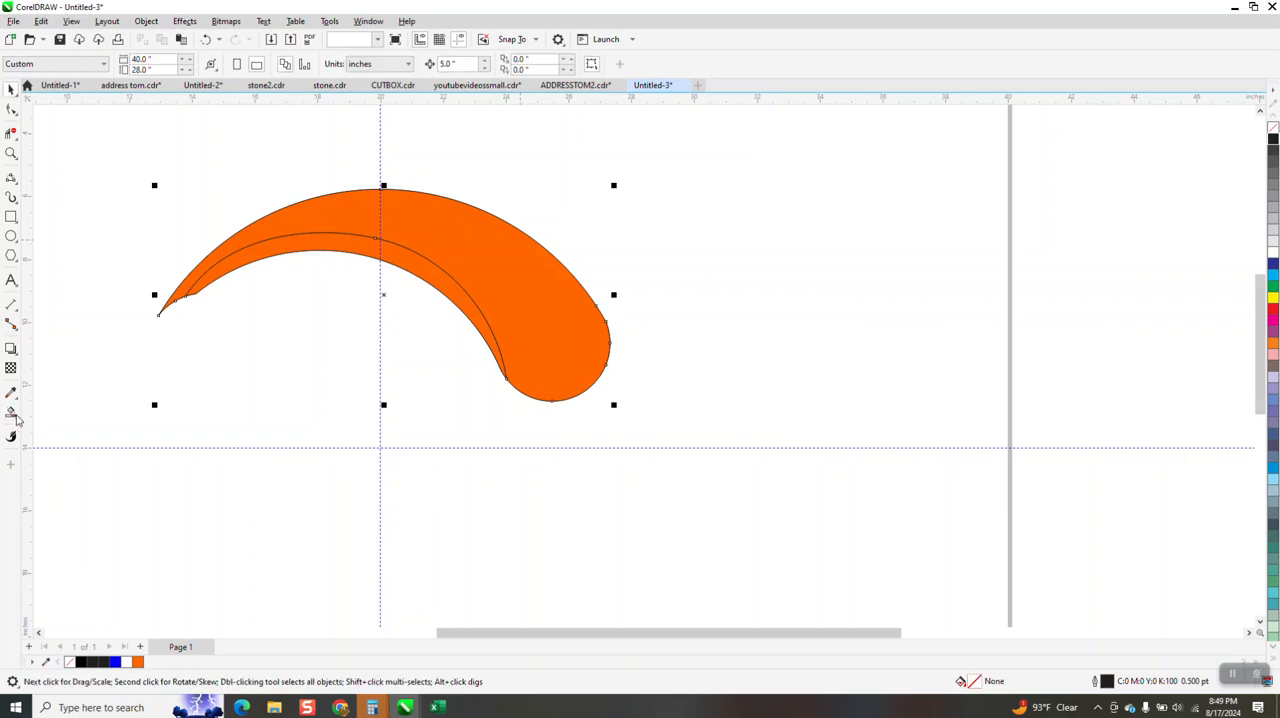
Apply a linear fountain fill to the large swoosh, running from orange at the rounded end to black beyond the narrow tip
left_click(14, 413)
left_click(17, 417)
left_click(88, 414)
left_click_drag(398, 249, 193, 198)
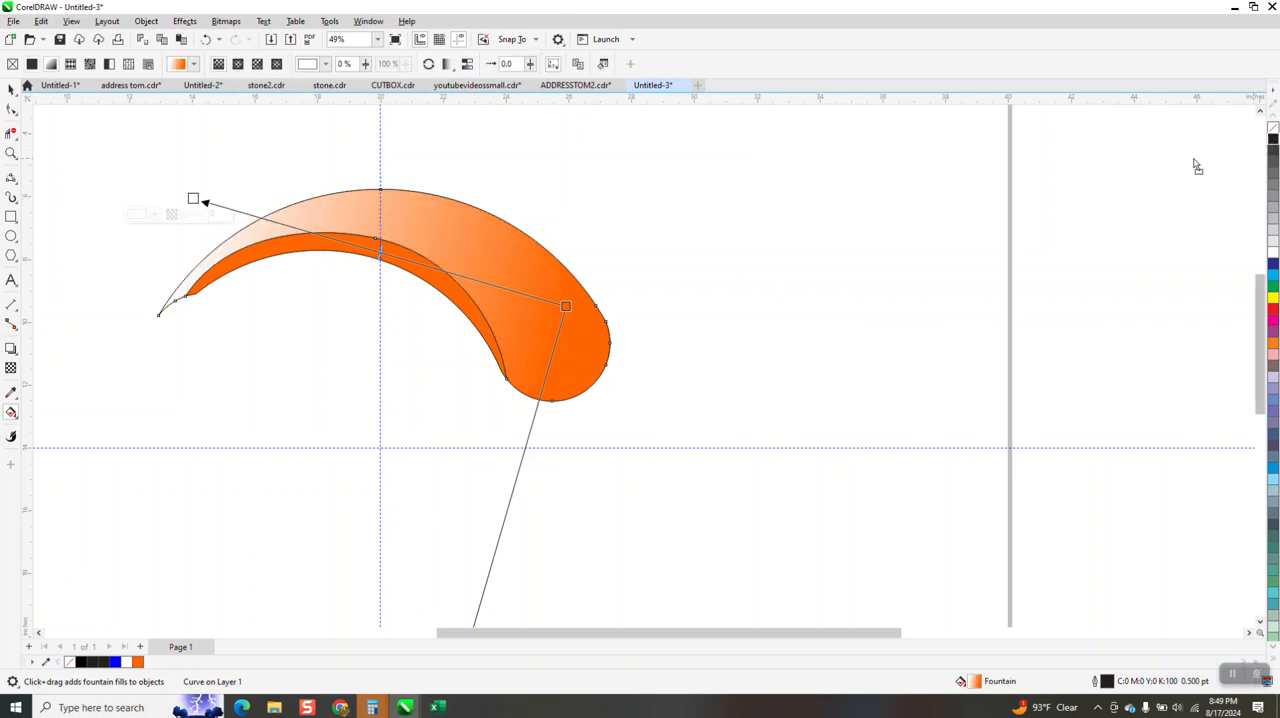
left_click_drag(193, 198, 193, 199)
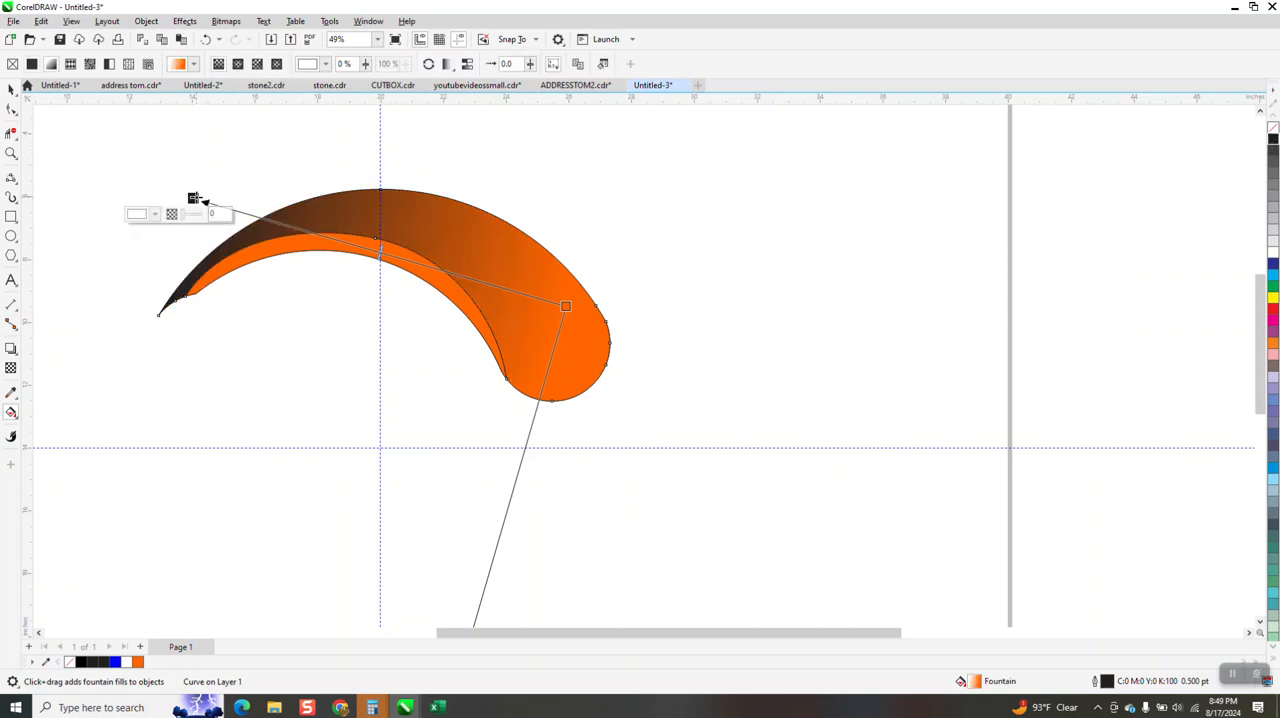
left_click_drag(200, 203, 145, 256)
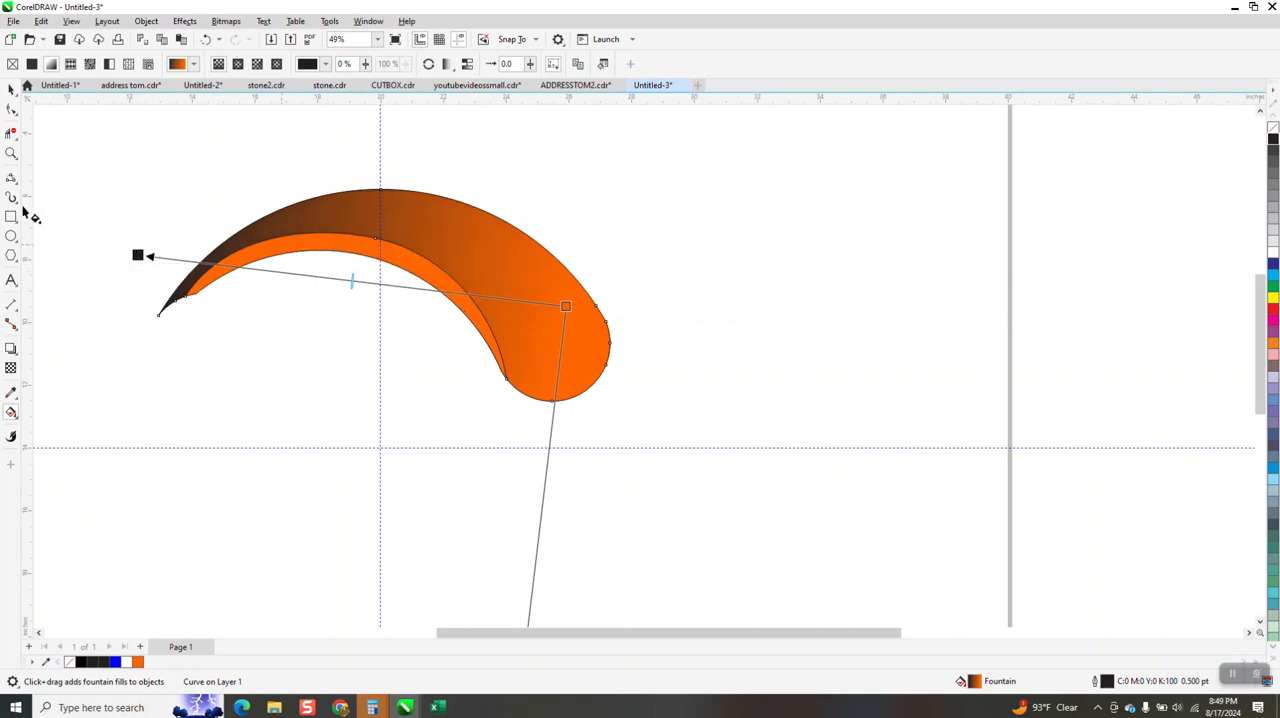
Apply a fountain fill to the narrow inner strip, running from orange at its lower edge to black above it
left_click(11, 155)
left_click_drag(150, 186, 812, 504)
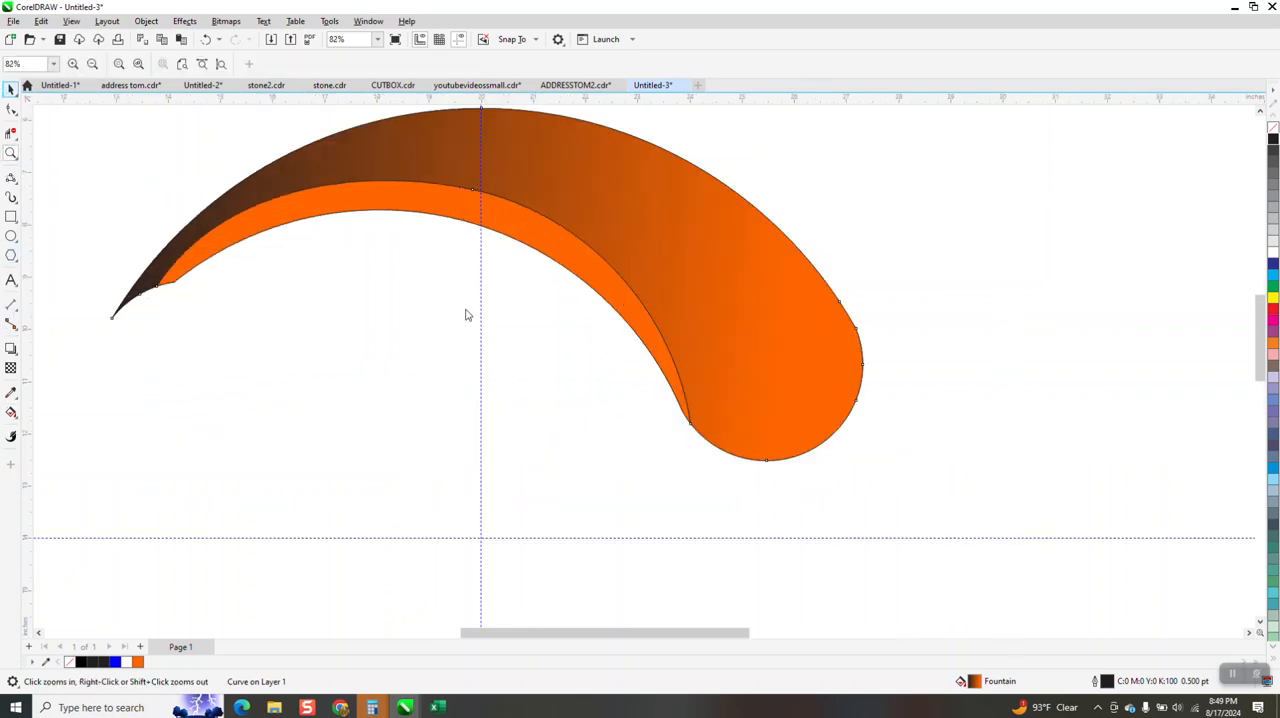
left_click(453, 215)
left_click(16, 417)
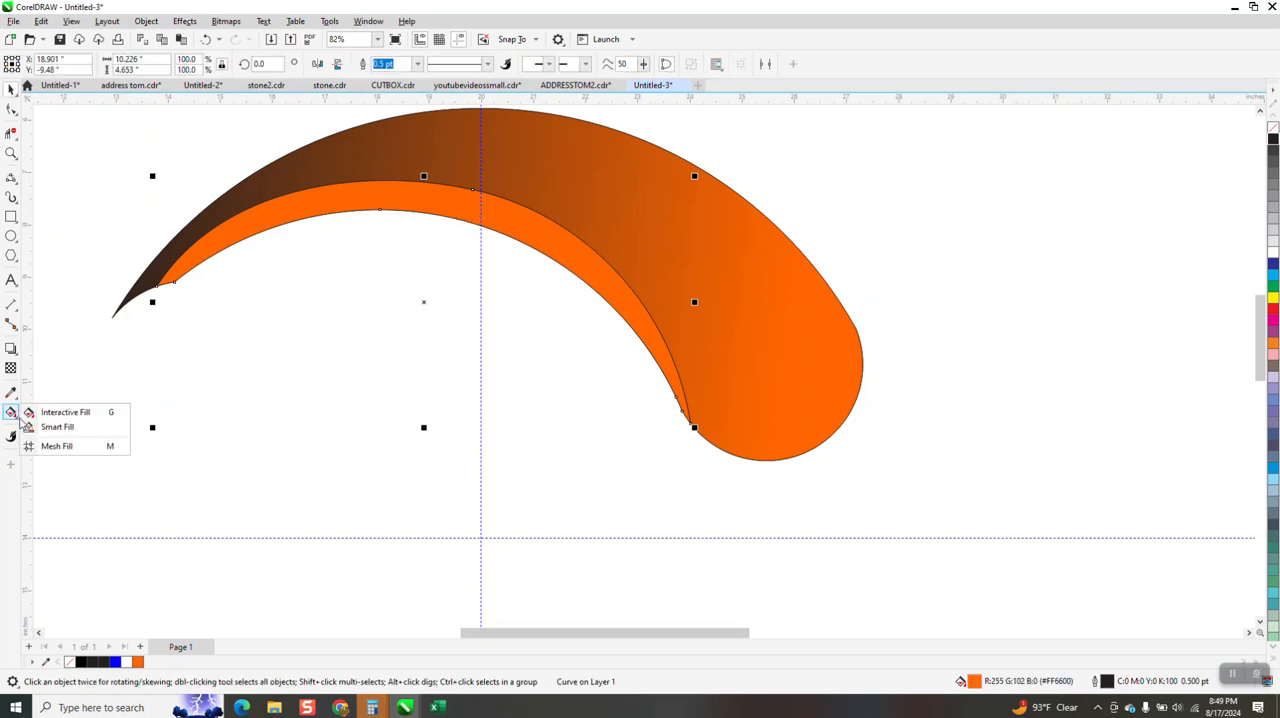
left_click(44, 414)
left_click_drag(454, 218, 471, 160)
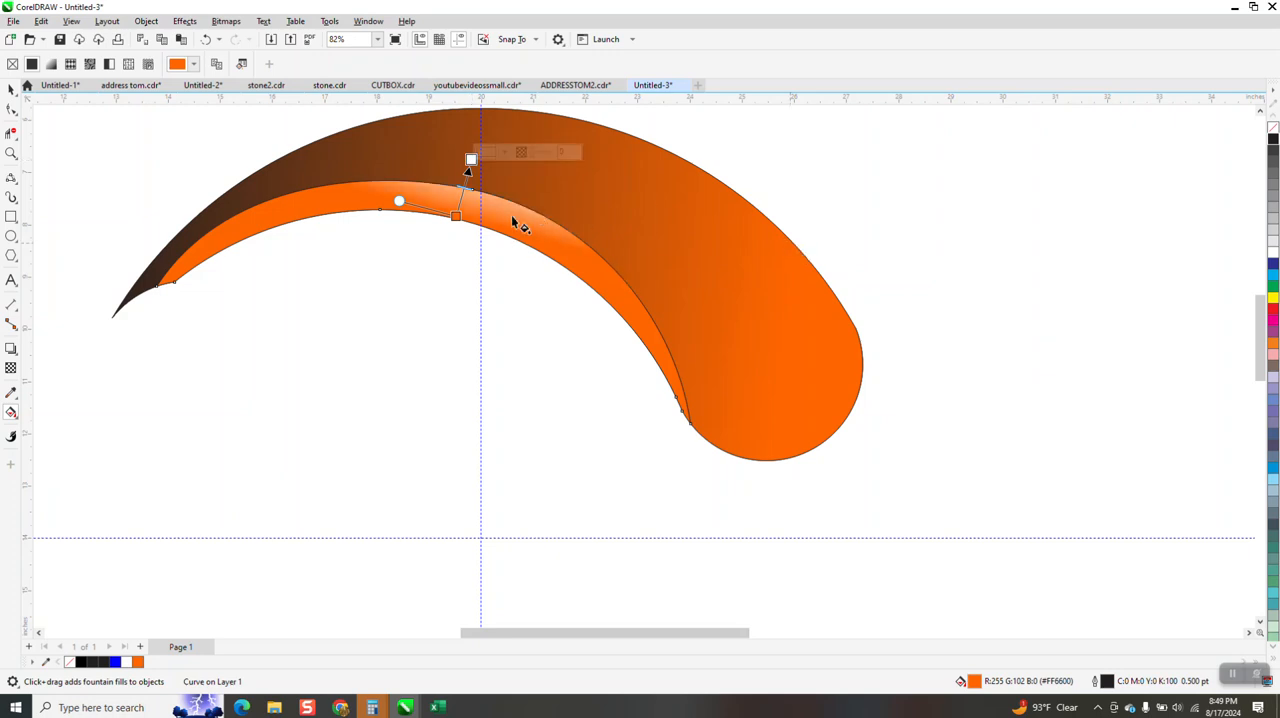
left_click_drag(1273, 140, 471, 161)
Extend the strip's gradient by pulling its orange start well below the strip, and add two lighter orange intermediate color stops
left_click_drag(455, 216, 431, 337)
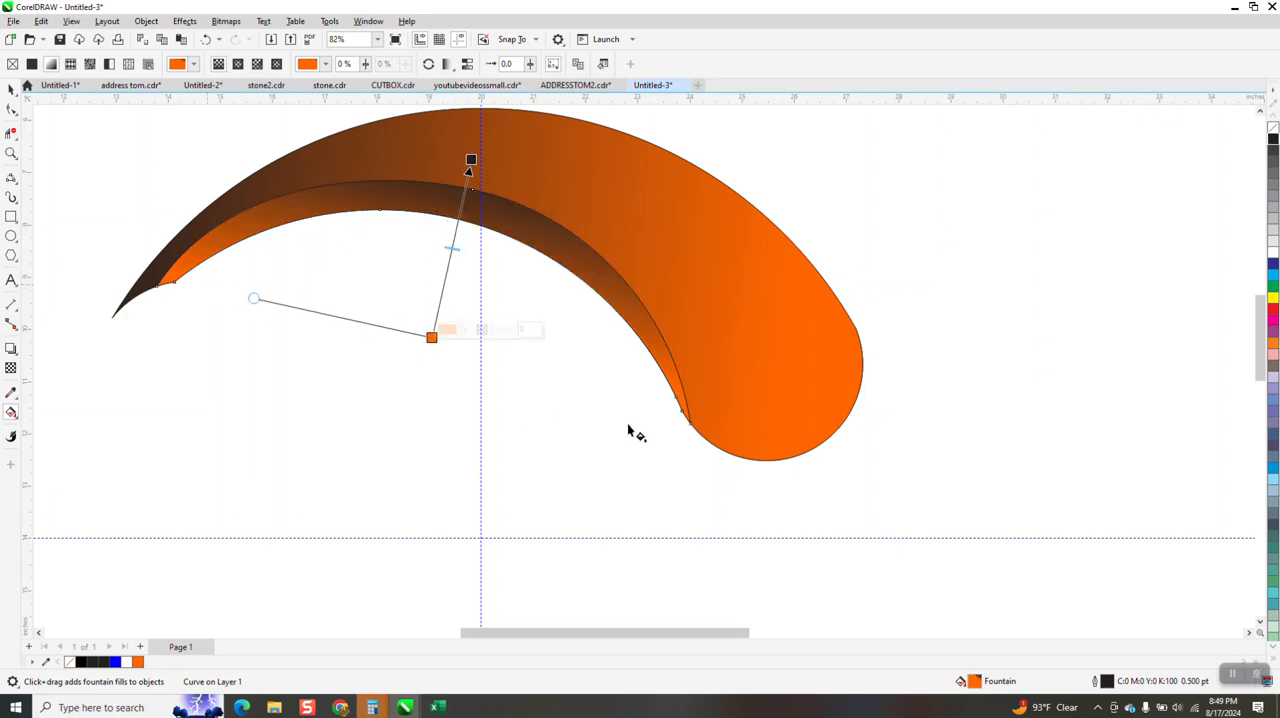
left_click_drag(431, 337, 425, 352)
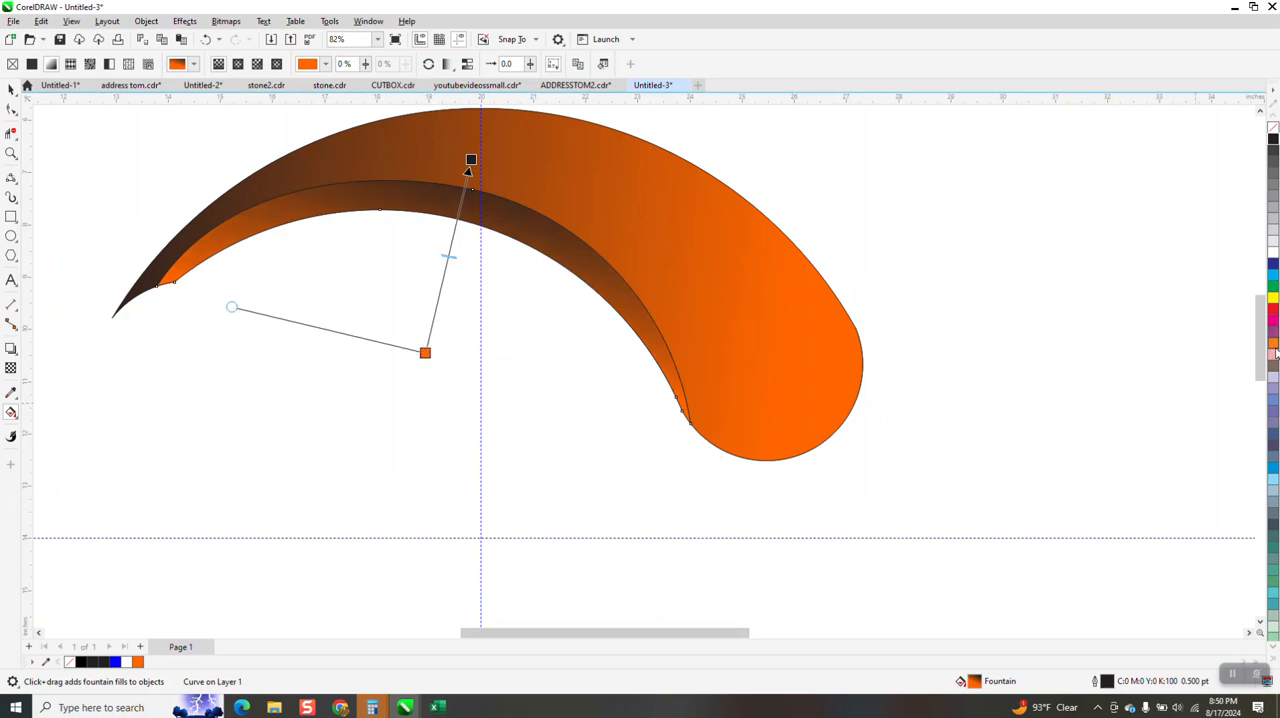
left_click_drag(1252, 350, 441, 287)
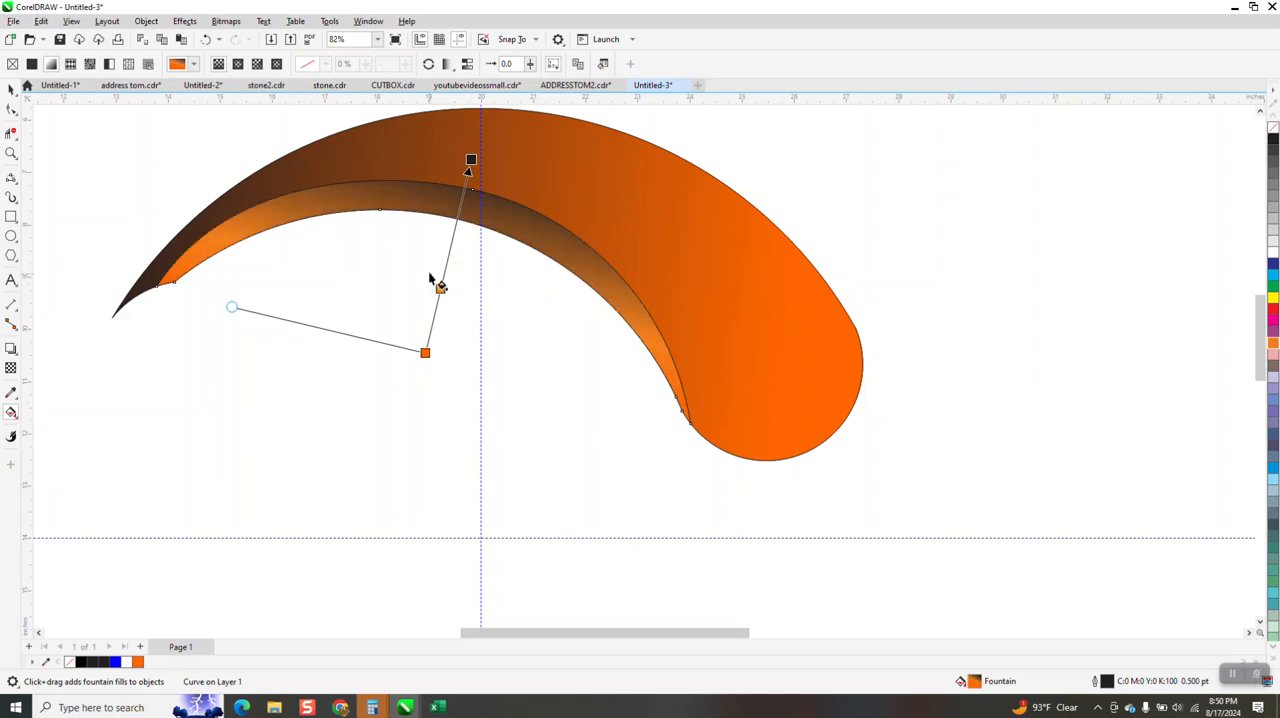
left_click_drag(595, 282, 448, 264)
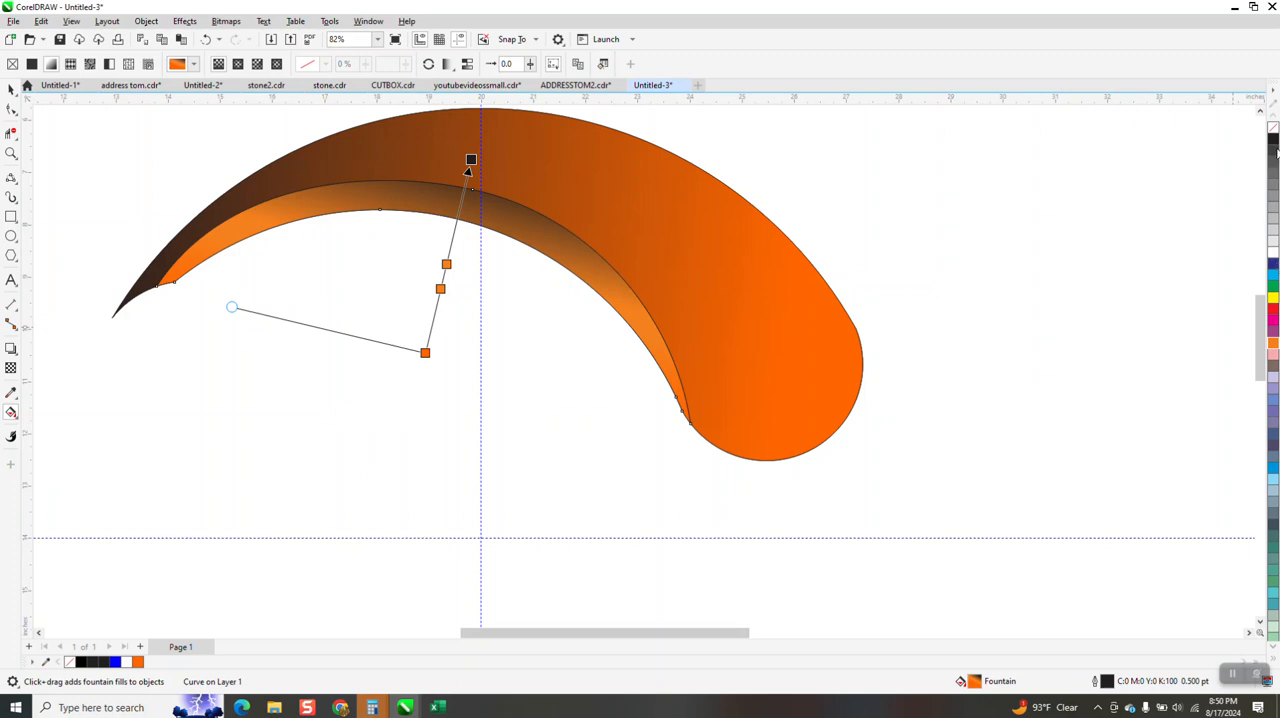
Move the inner strip gradient's upper light orange stop closer to the black end, to the 57% position
left_click_drag(1273, 143, 426, 345)
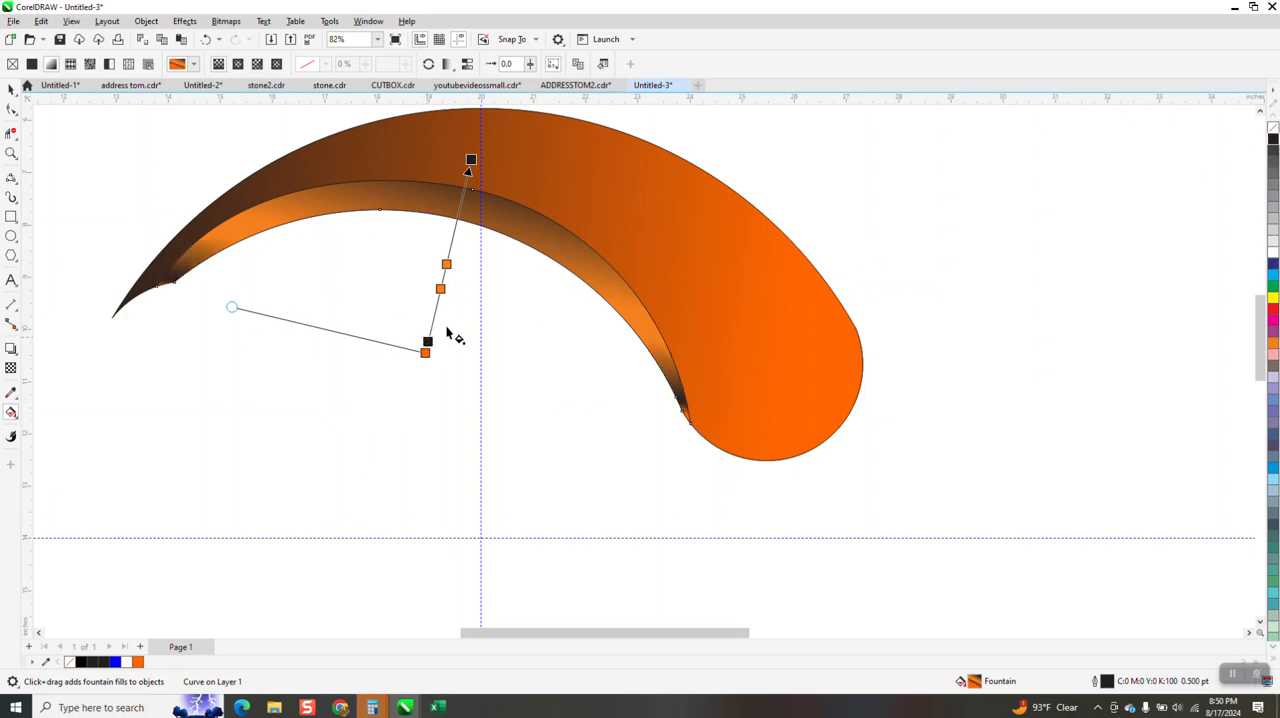
left_click(451, 244)
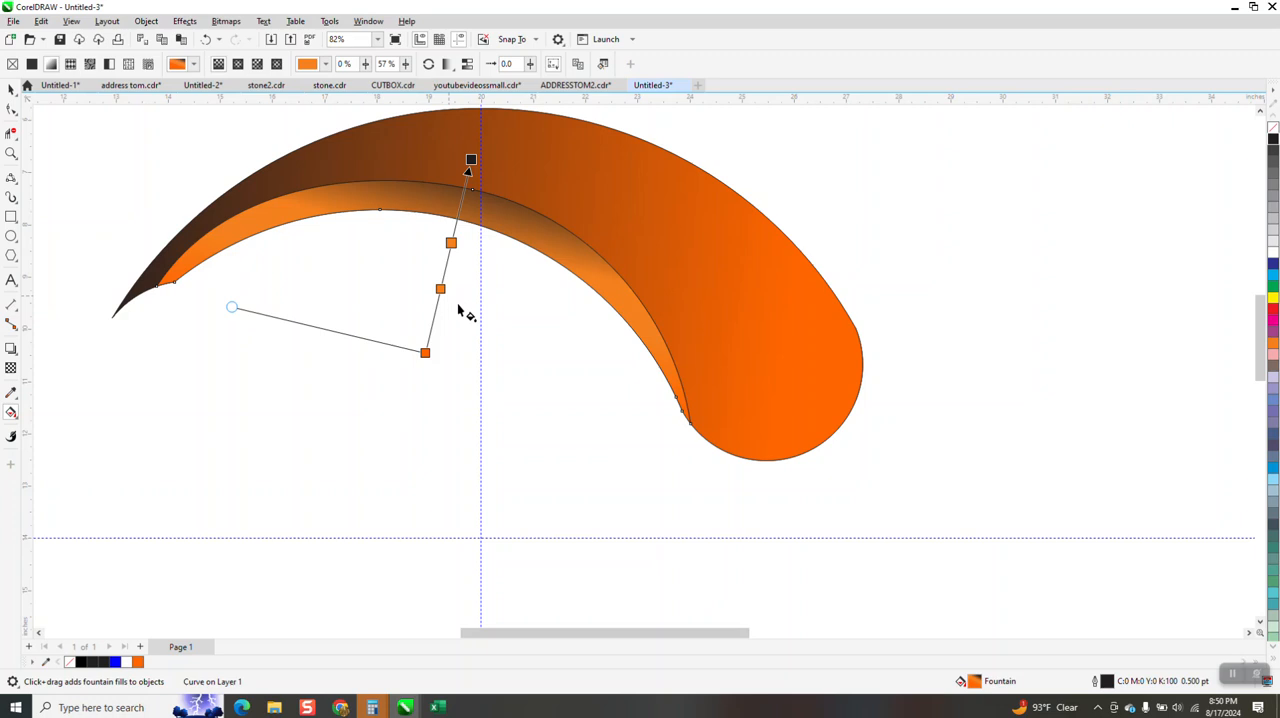
scroll(480, 315, "down", 1)
left_click(10, 91)
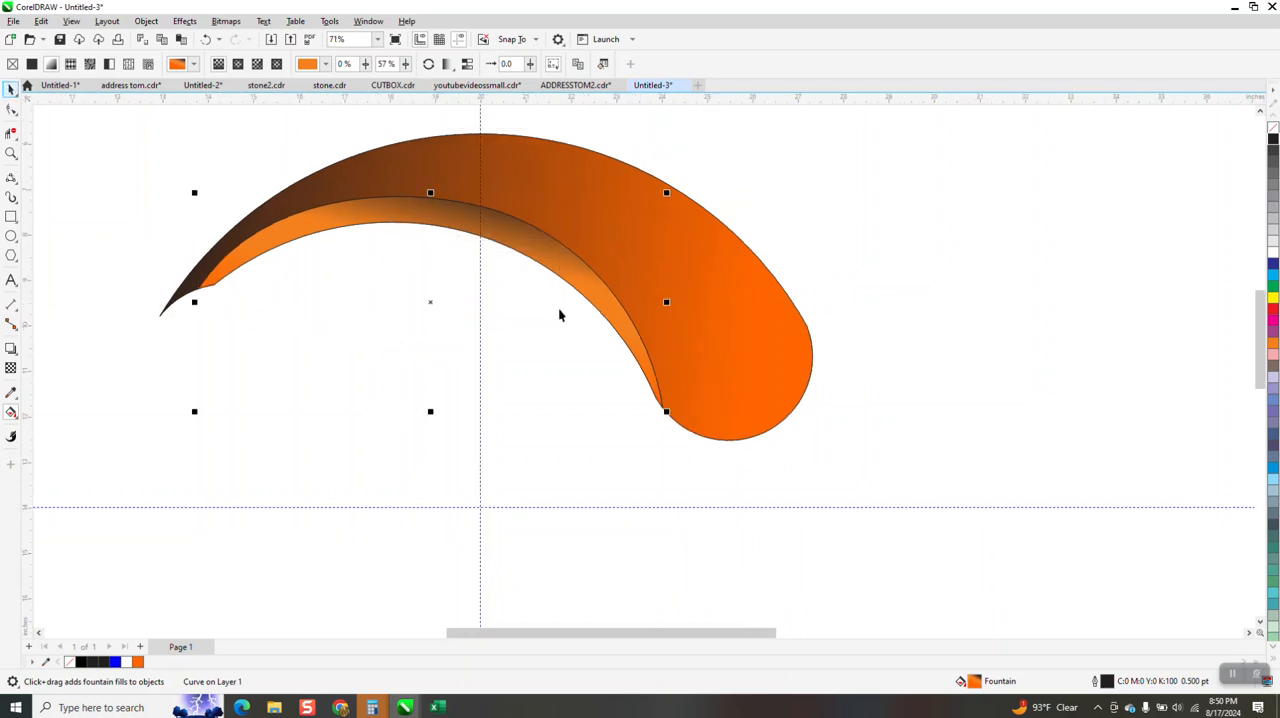
Select all the pieces of the swoosh and group them
scroll(611, 320, "down", 1)
left_click_drag(240, 146, 988, 507)
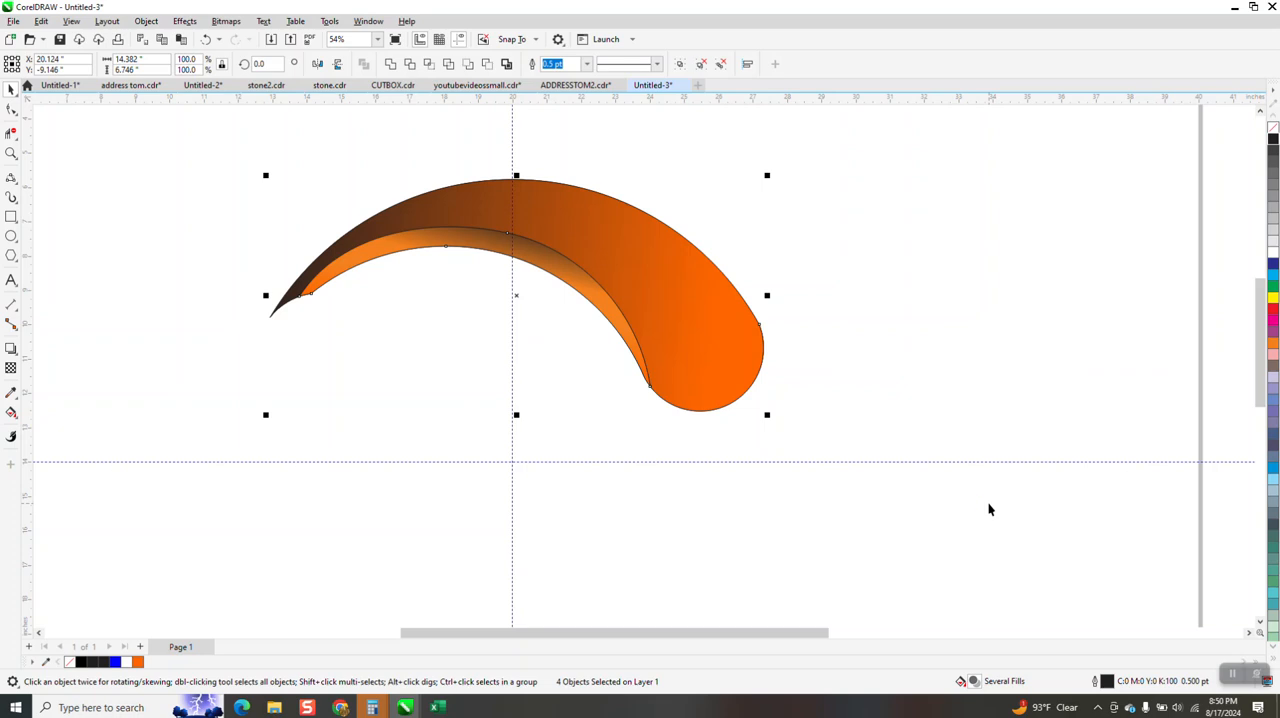
key("ctrl+g")
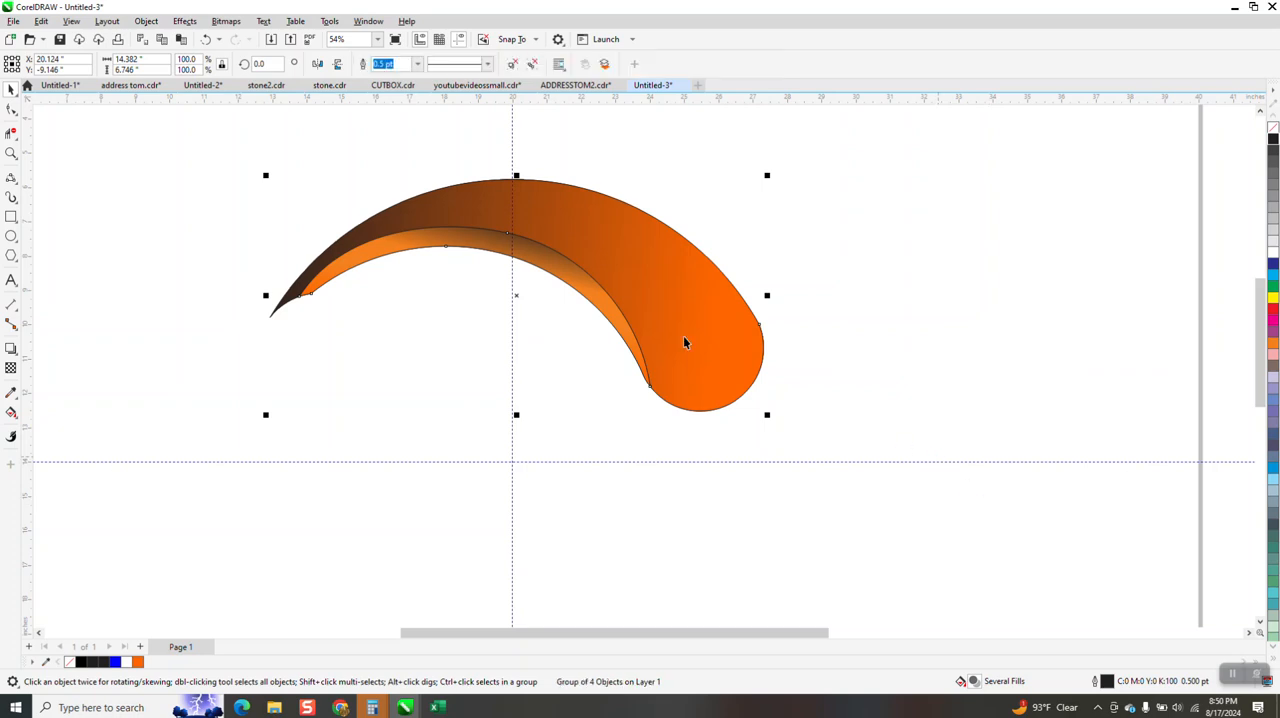
Move the group's rotation centre to the guideline intersection and create two rotated copies at 120-degree intervals to complete the circle
left_click(516, 295)
left_click_drag(516, 295, 511, 459)
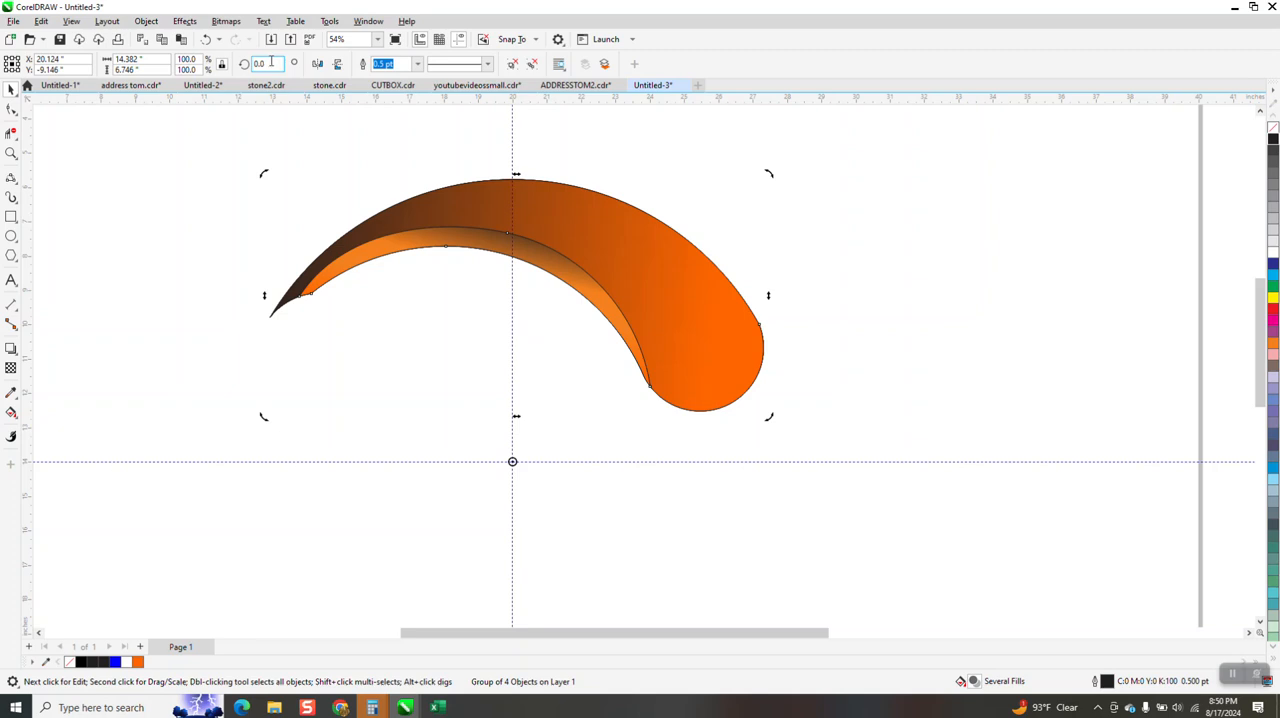
key("Return")
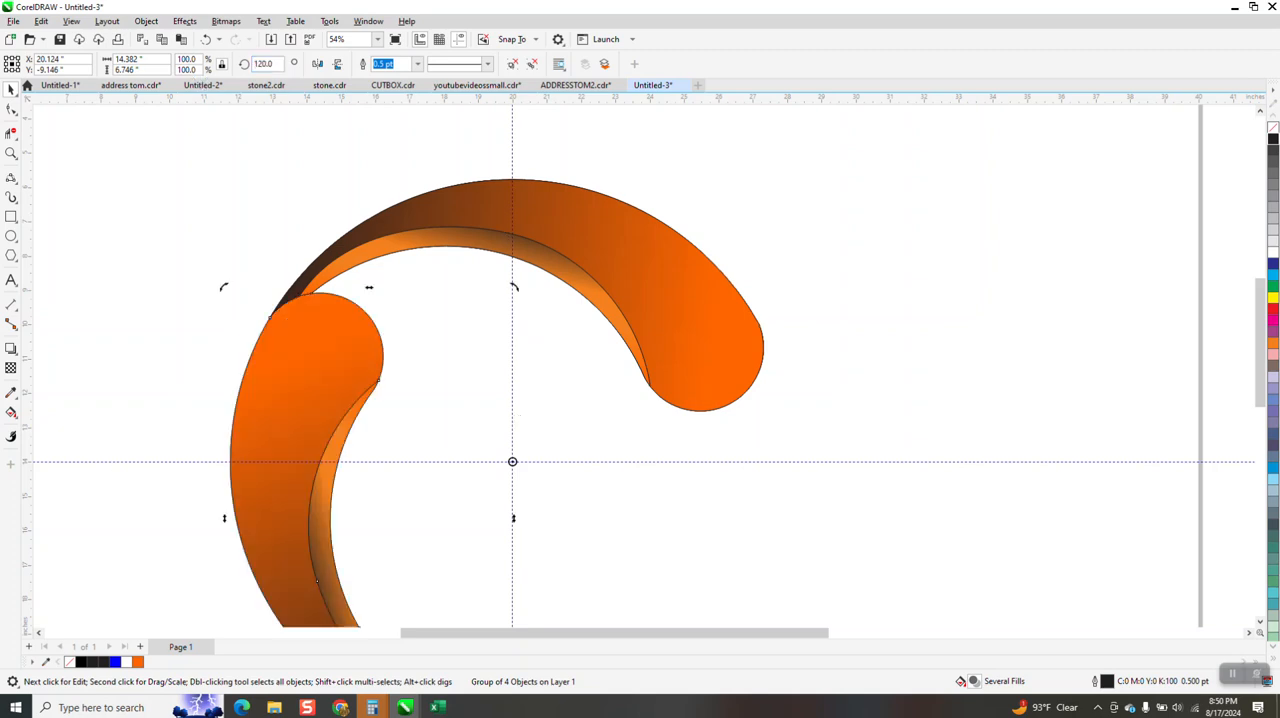
key("ctrl+r")
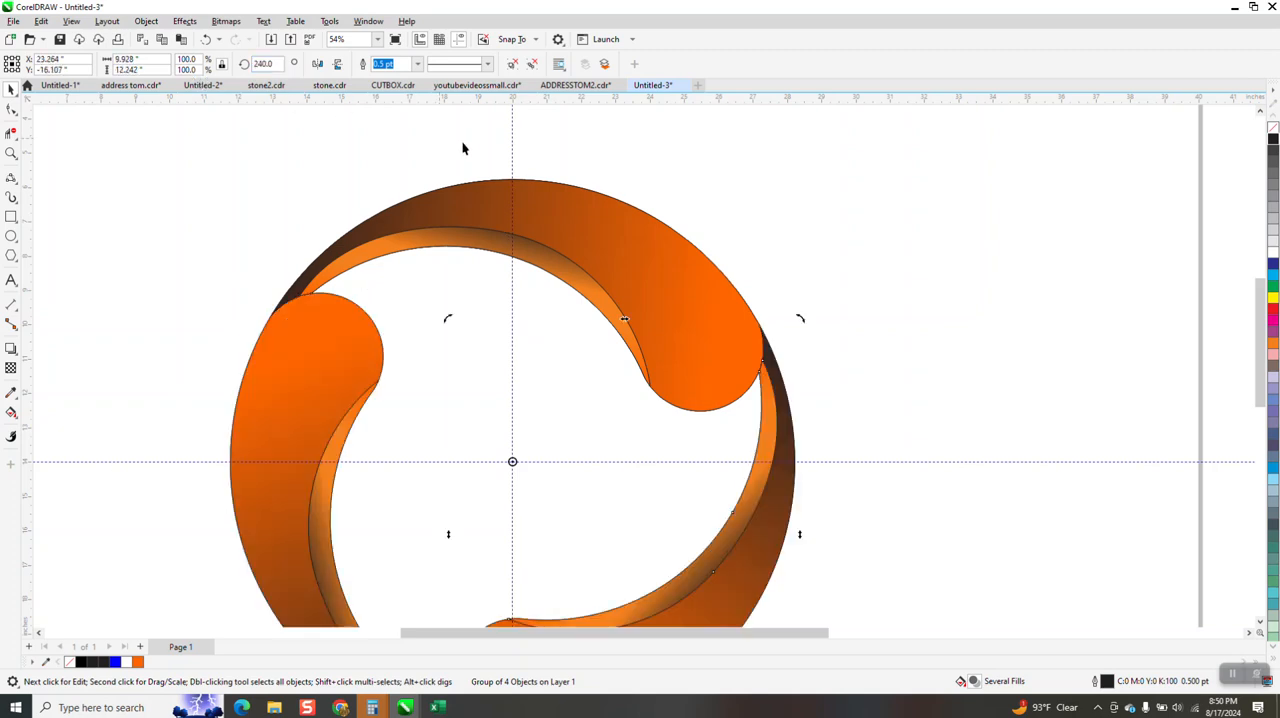
Try the black background rectangle behind the three-swoosh logo, and undo the move
scroll(444, 143, "down", 3)
left_click_drag(1178, 291, 268, 282)
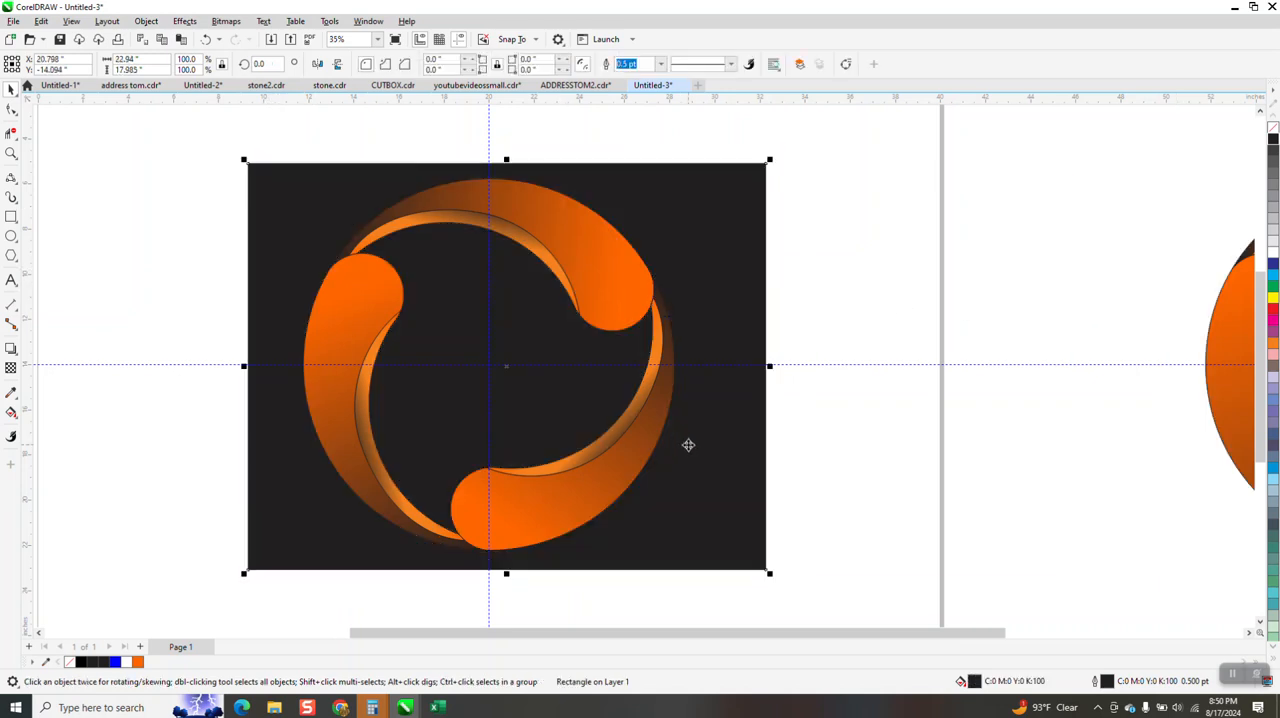
left_click(205, 39)
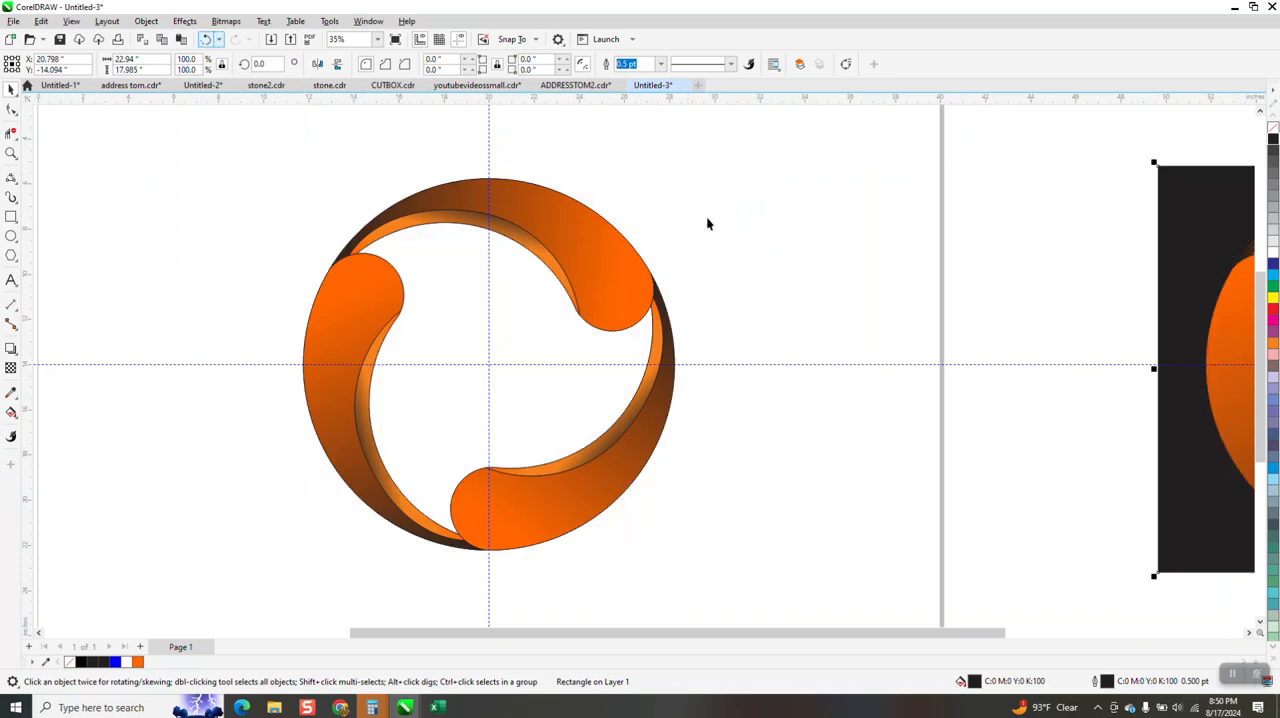
Delete the two rotated swoosh copies, keeping only the upper swoosh
left_click(330, 370)
key("Delete")
left_click(543, 486)
key("Delete")
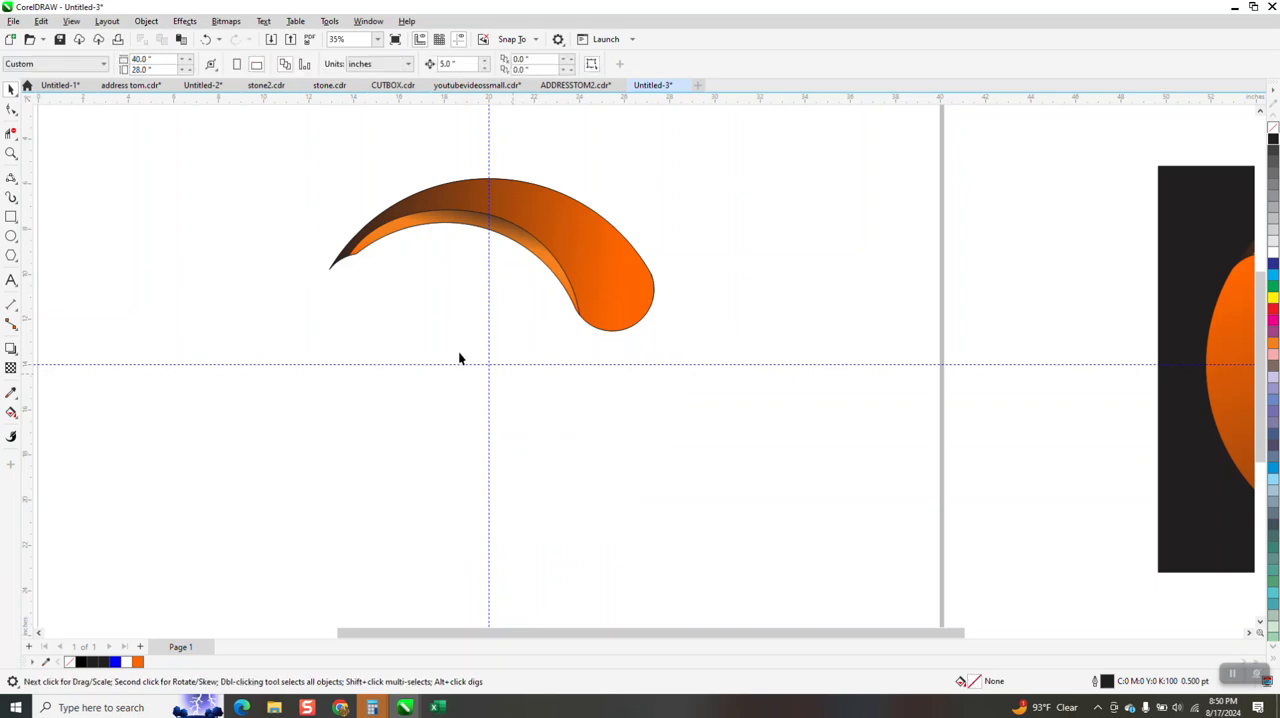
Remove the fills from the remaining swoosh group so only its outlines are left
left_click_drag(331, 197, 690, 370)
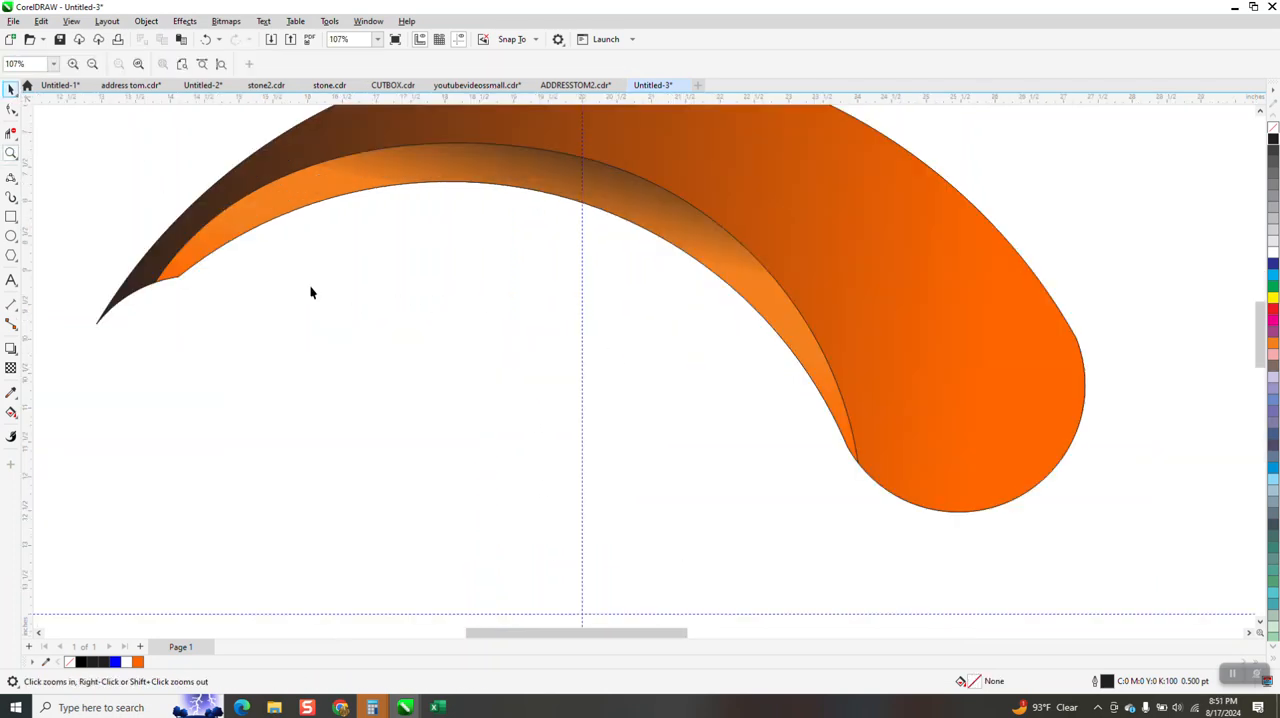
scroll(386, 334, "down", 2)
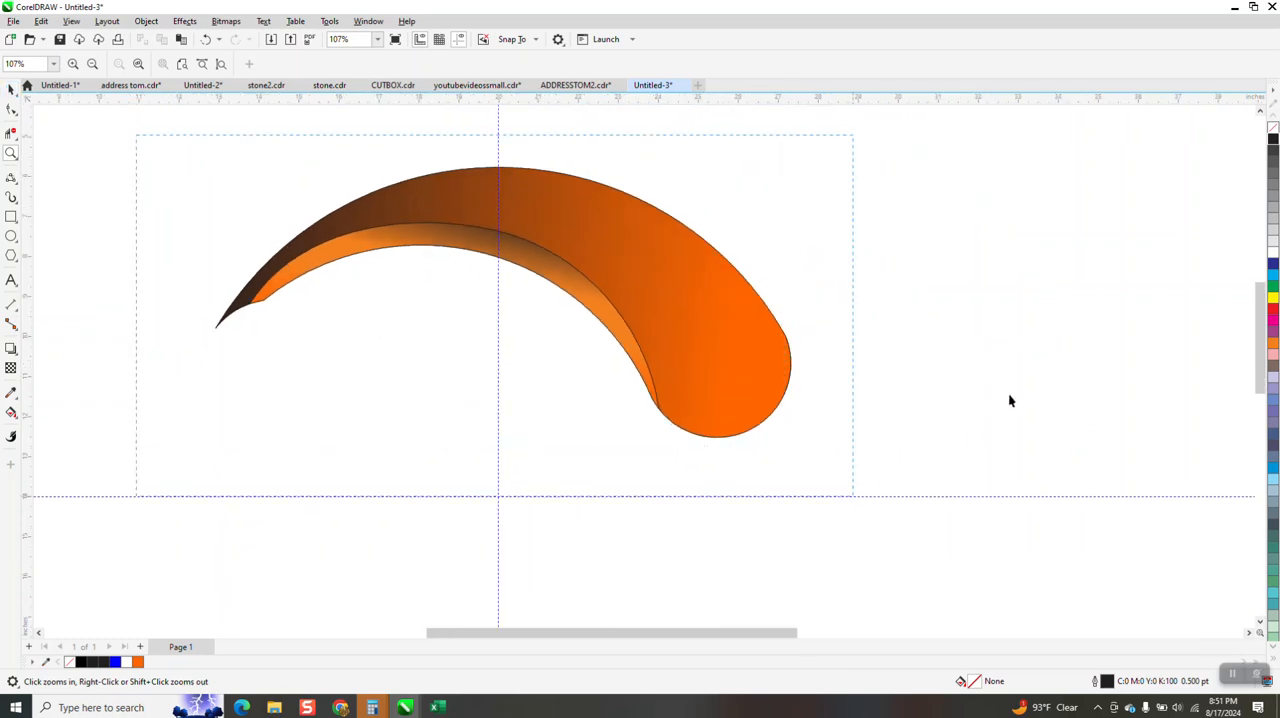
left_click(1273, 127)
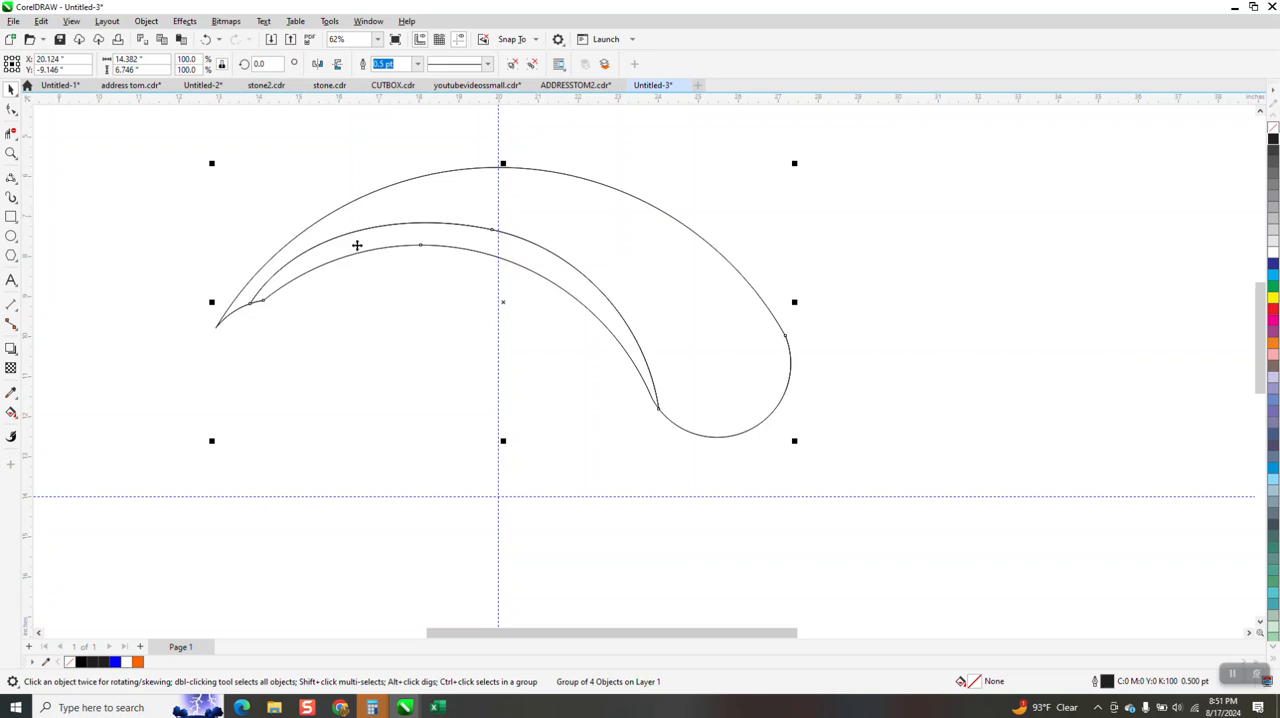
Draw a 3-Point Curve across the swoosh's narrow tip to round it off, about 0.6 in wide and 0.6 in high
left_click(12, 179)
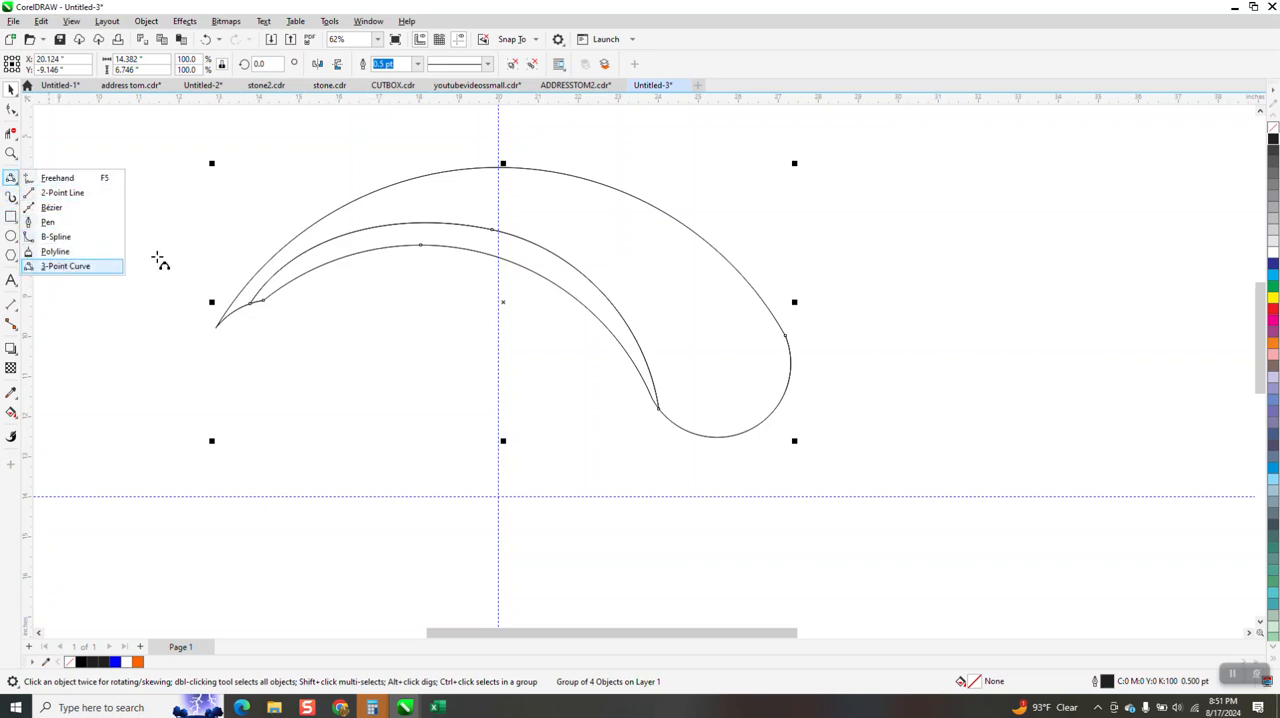
left_click(100, 266)
left_click_drag(310, 226, 306, 258)
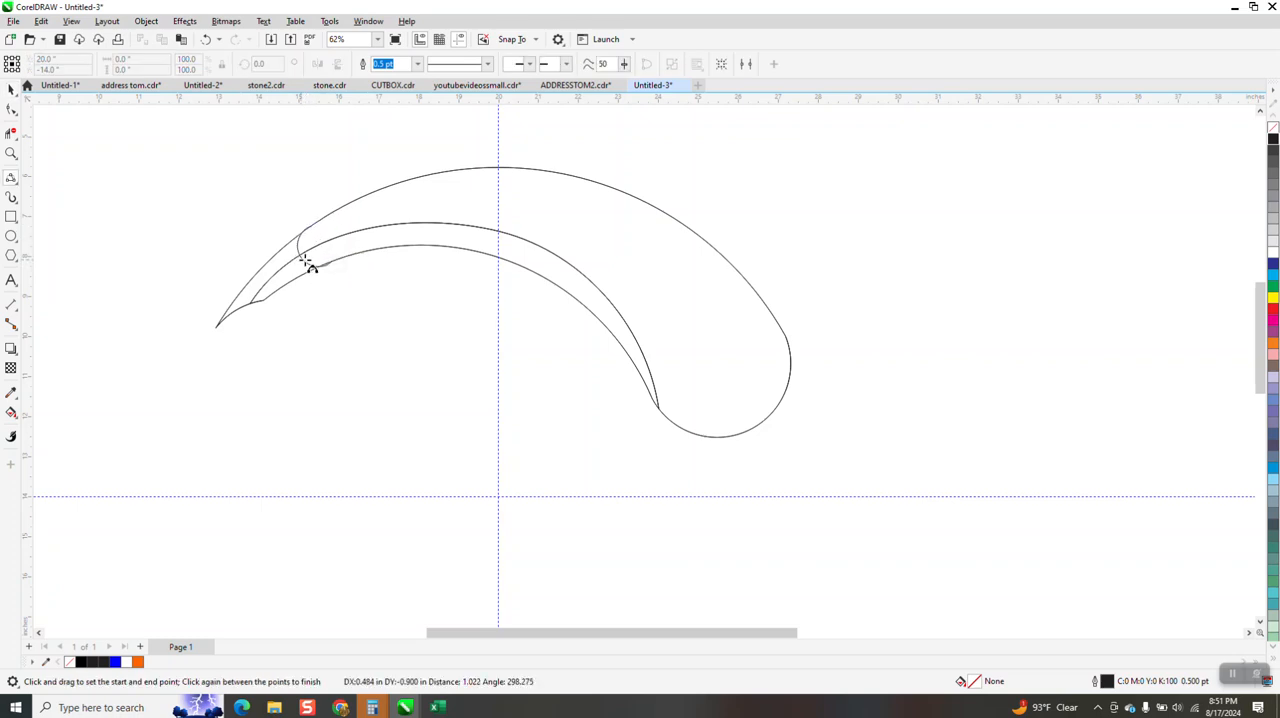
left_click(328, 319)
left_click(205, 39)
left_click(268, 274)
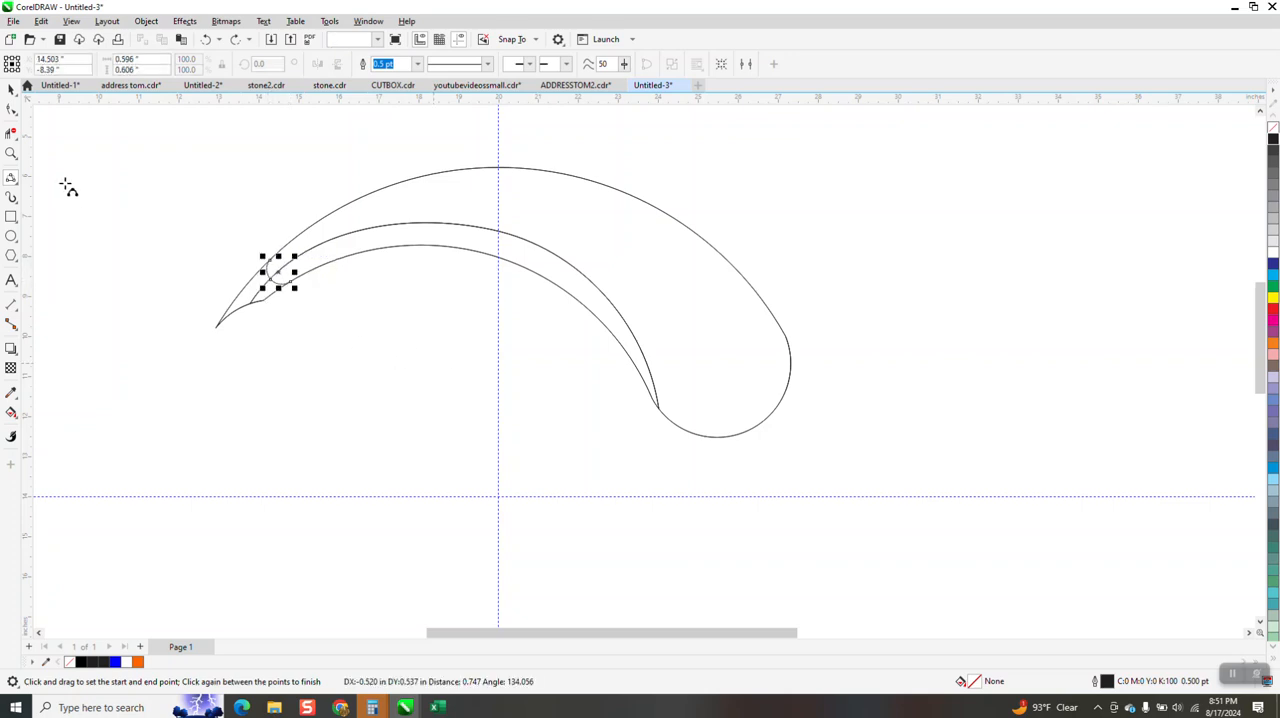
Smart Fill the large swoosh area and the narrow inner strip, both bounded by the rounded tip curve, with orange
left_click(10, 413)
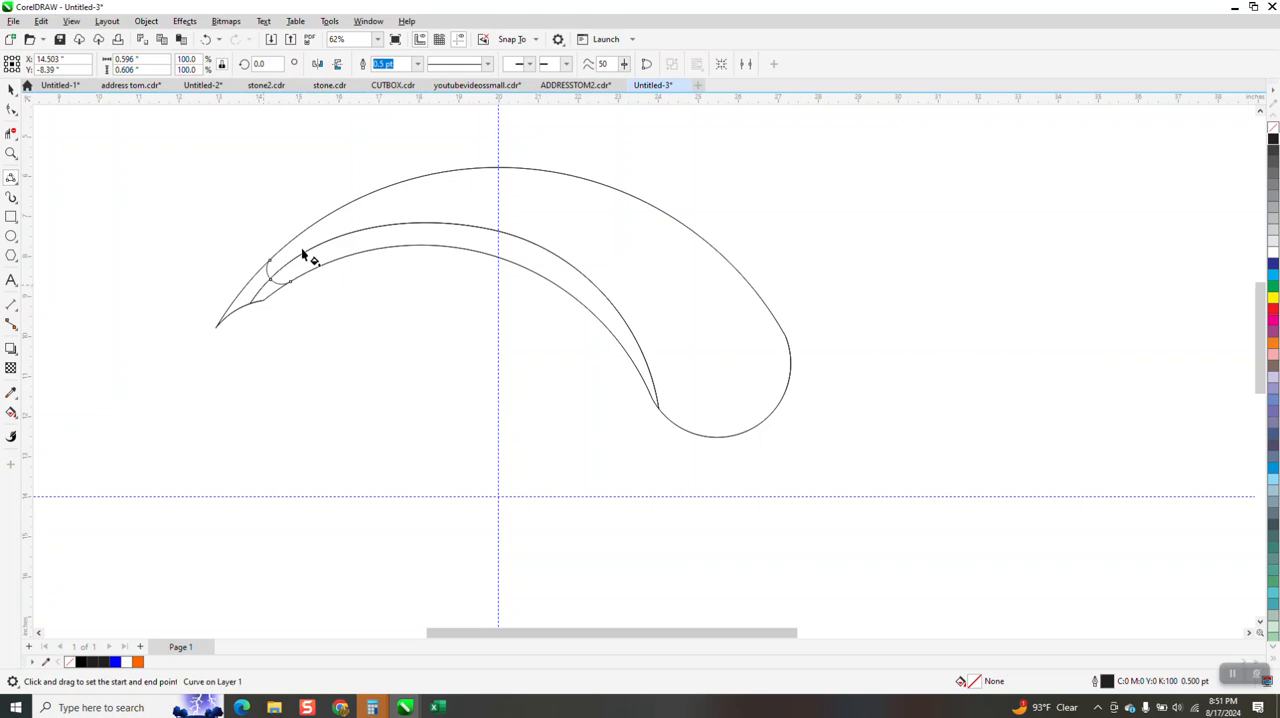
left_click(15, 420)
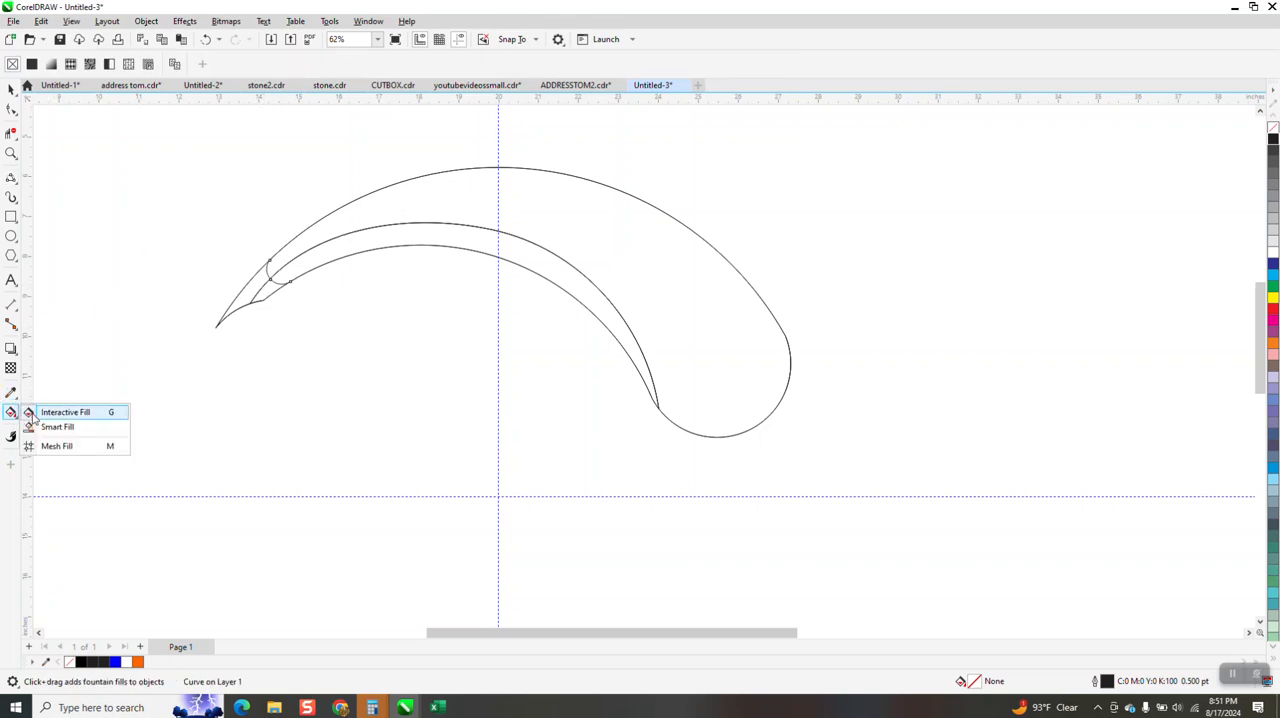
left_click(40, 427)
left_click(626, 220)
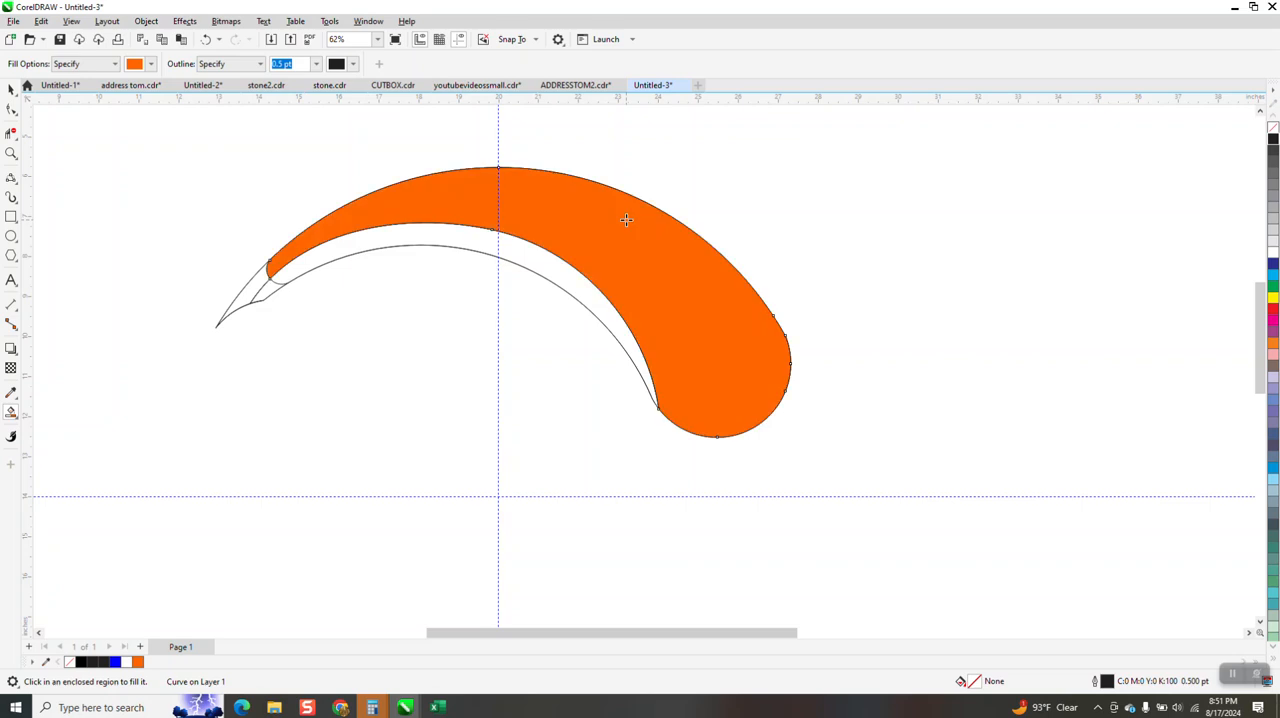
left_click(583, 288)
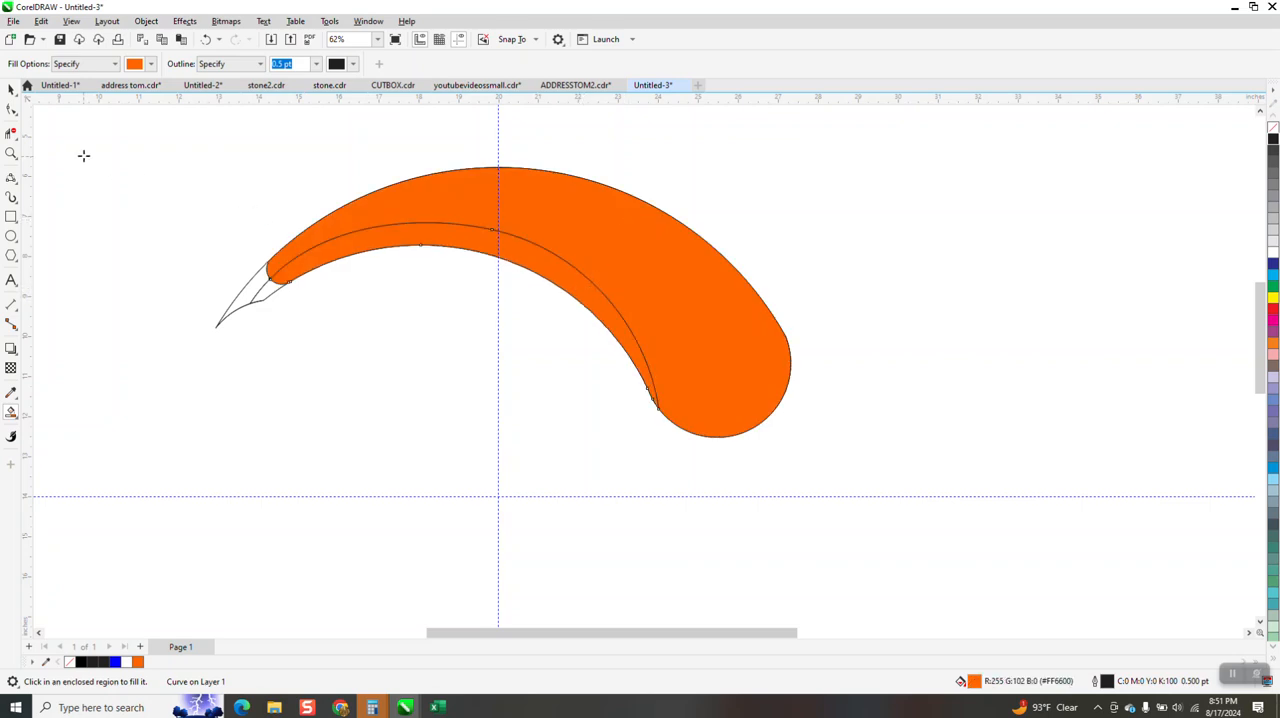
Delete the original unfilled swoosh group and remove the outline from the narrow inner strip
left_click(9, 92)
left_click(254, 294)
key("Delete")
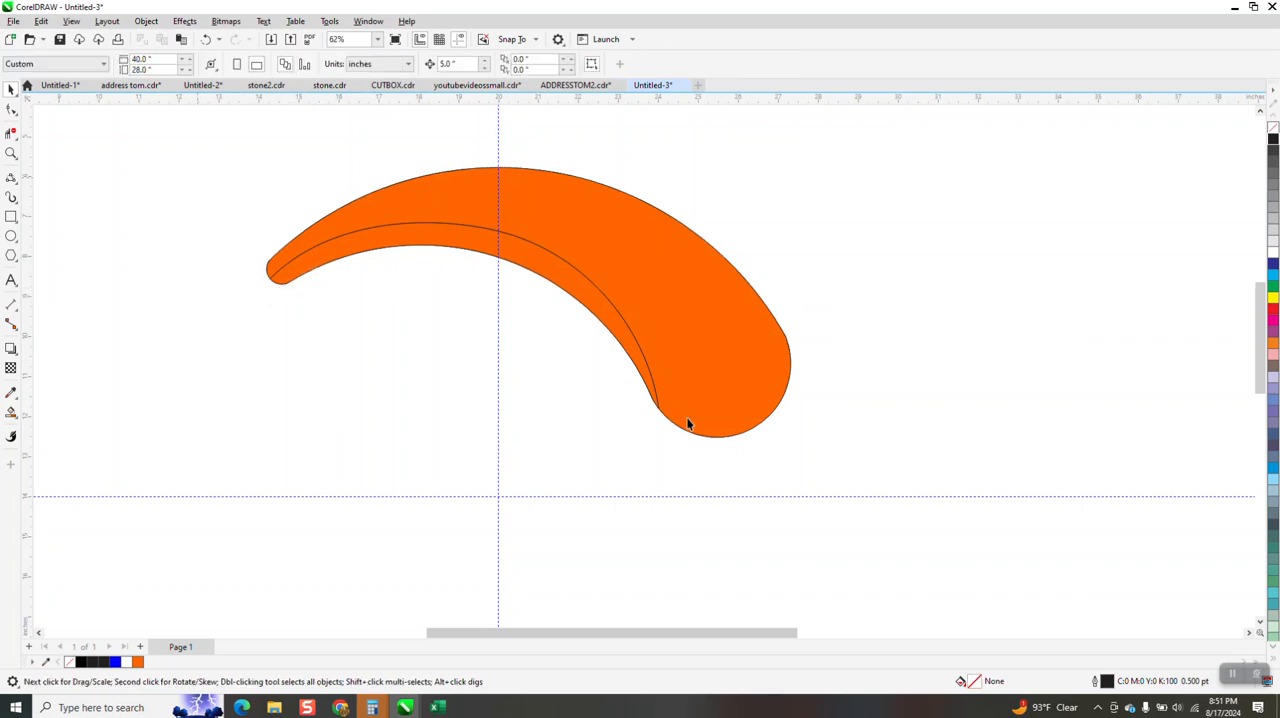
left_click_drag(879, 500, 879, 500)
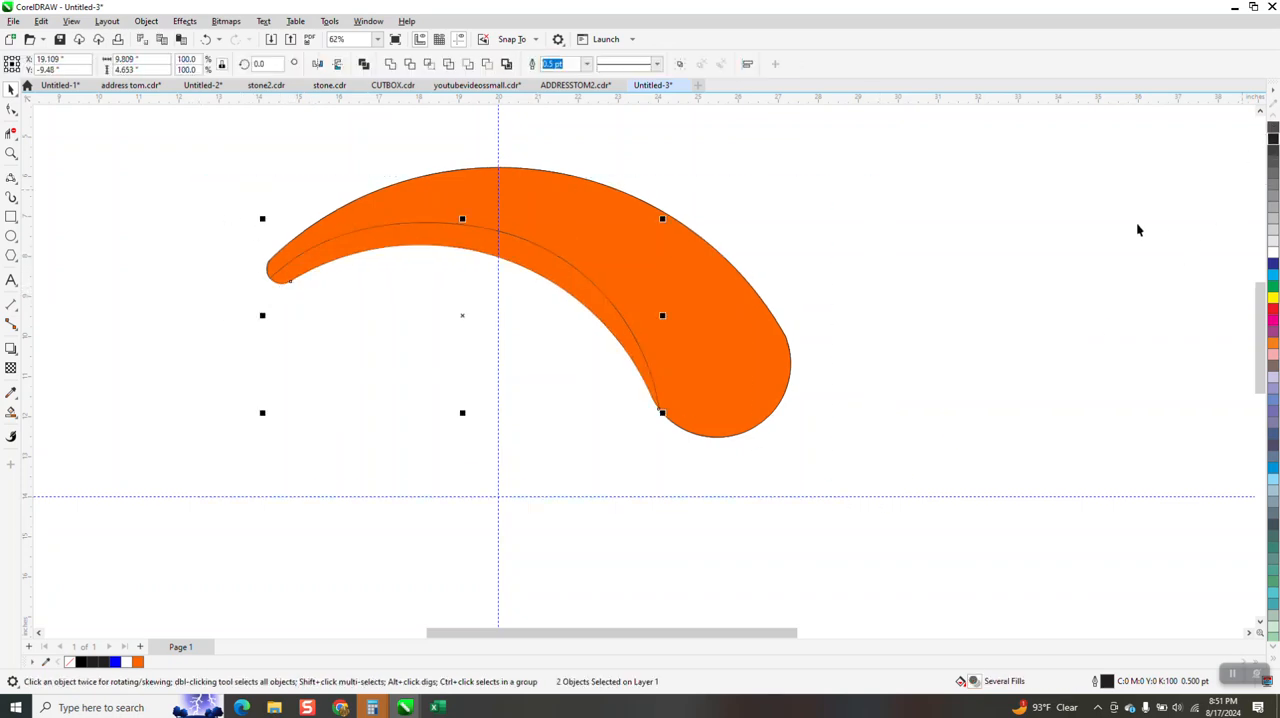
left_click(640, 300)
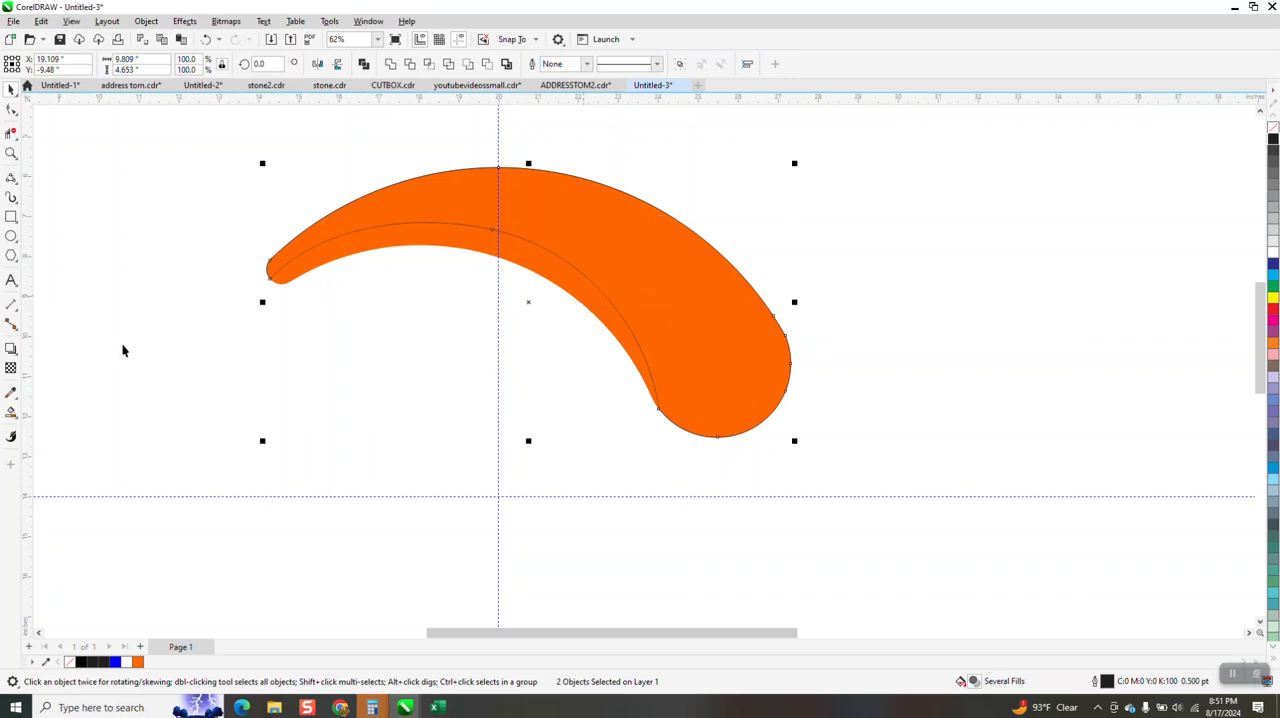
Apply a linear fountain fill to the large swoosh, running from orange at the rounded end to black at the narrow tip
left_click(11, 414)
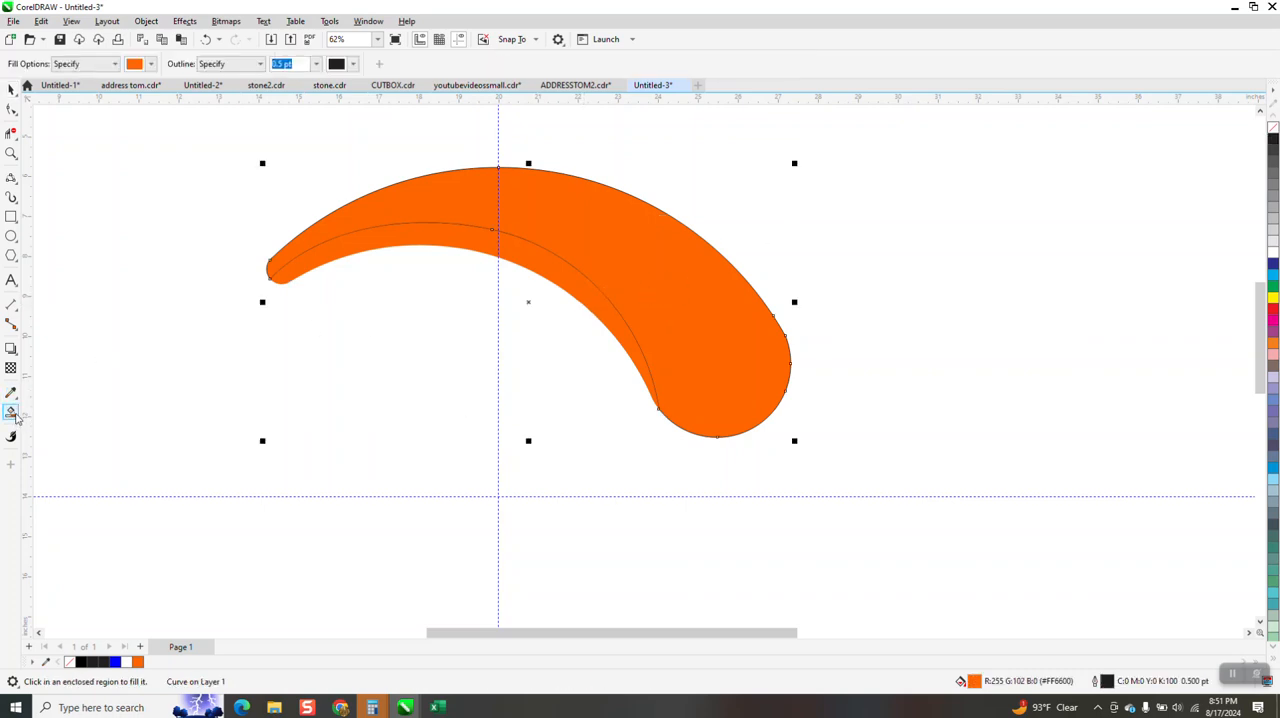
left_click(17, 421)
left_click(50, 410)
left_click_drag(783, 340, 284, 232)
left_click_drag(1274, 142, 284, 245)
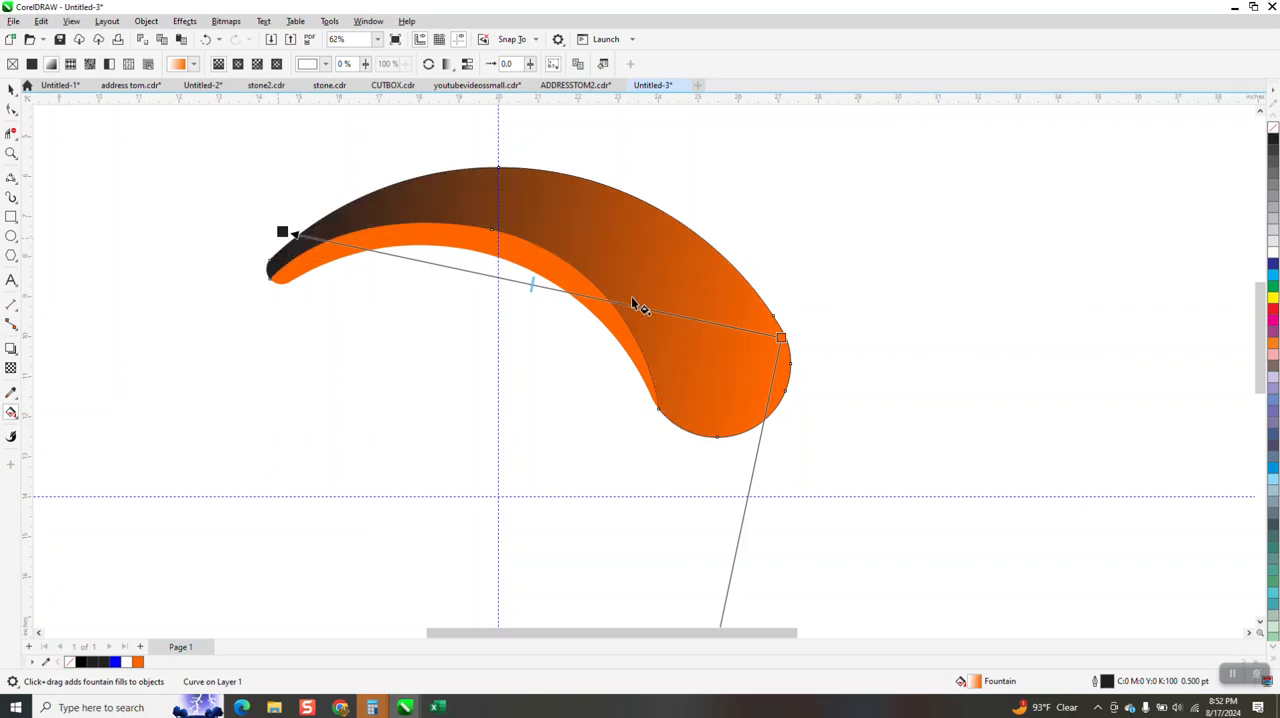
Extend the large swoosh's gradient by placing its orange start well beyond the rounded end and shifting its midpoint toward the black tip
left_click_drag(781, 337, 777, 197)
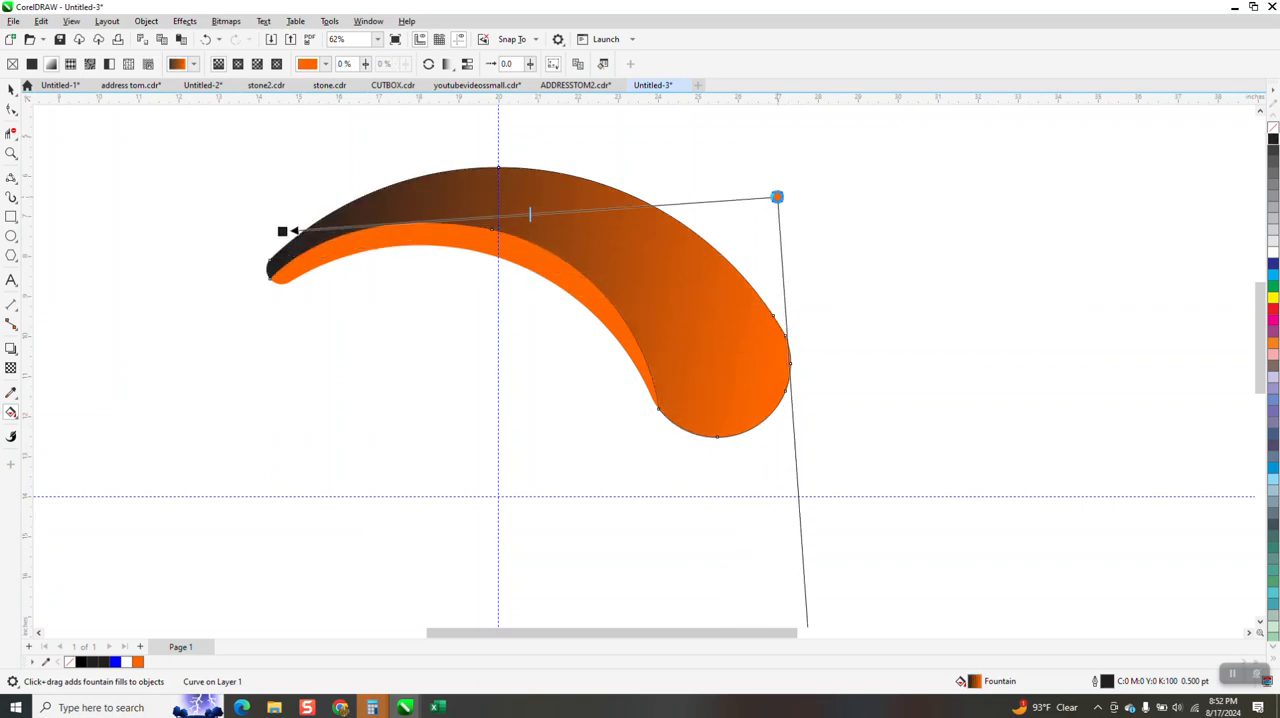
left_click_drag(531, 215, 397, 216)
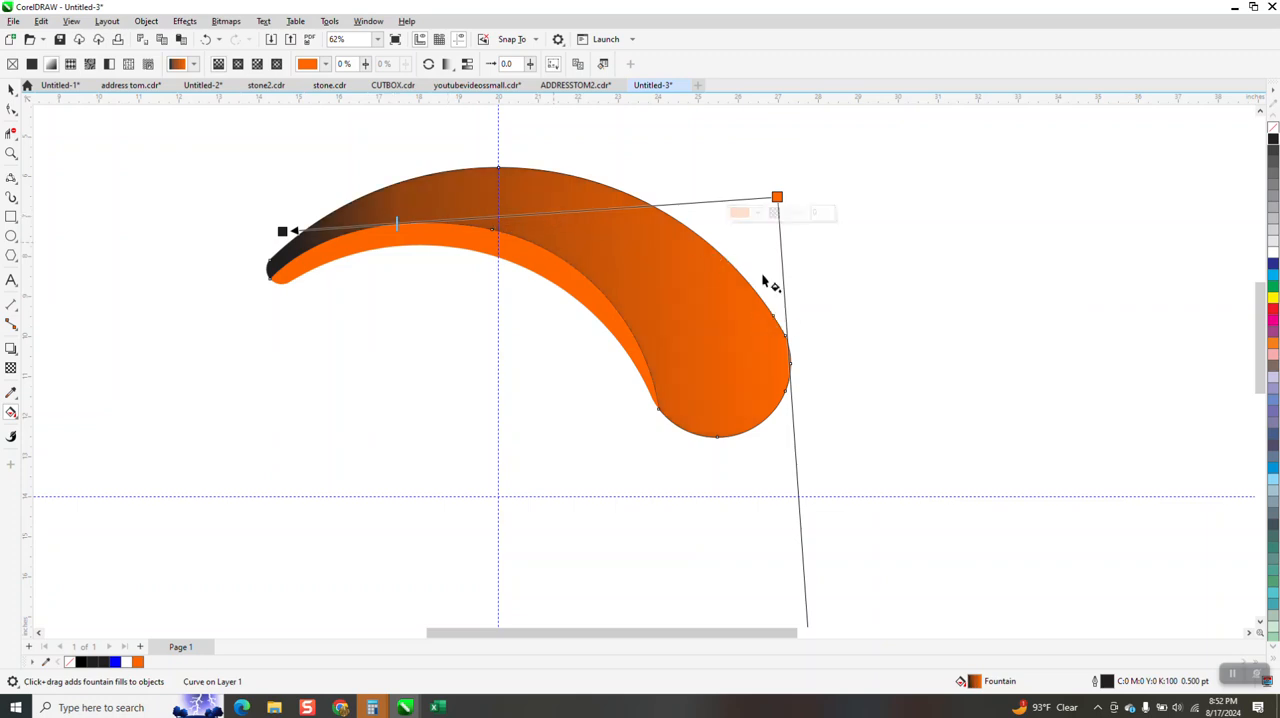
left_click_drag(777, 197, 941, 288)
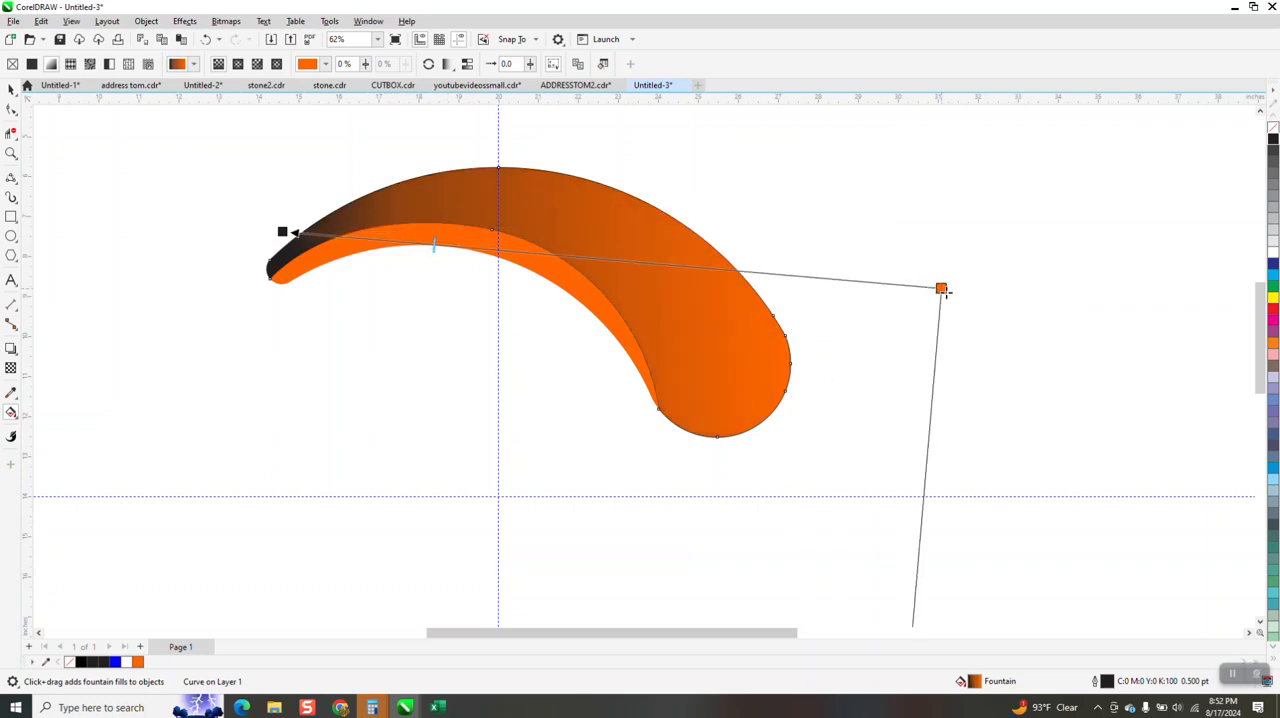
left_click(11, 88)
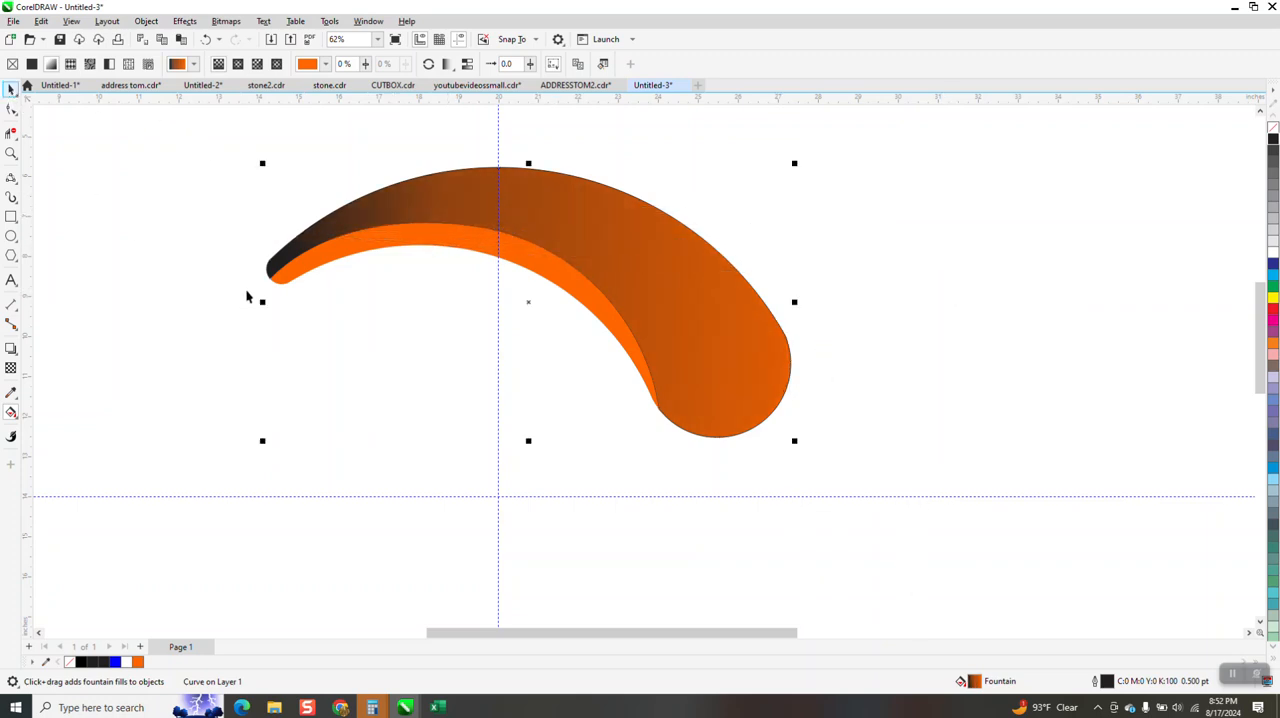
Apply a fountain fill to the inner strip, running from orange well below the strip to black above it
left_click(478, 250)
left_click(11, 412)
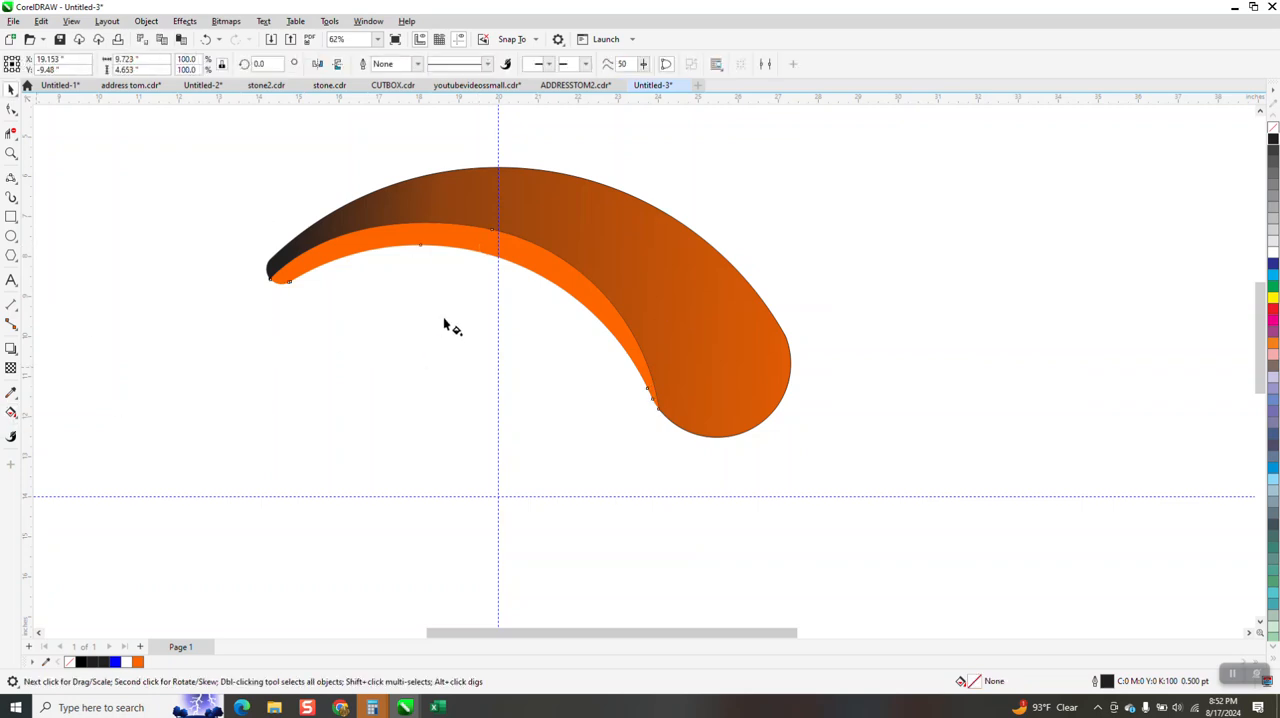
left_click_drag(498, 203, 463, 389)
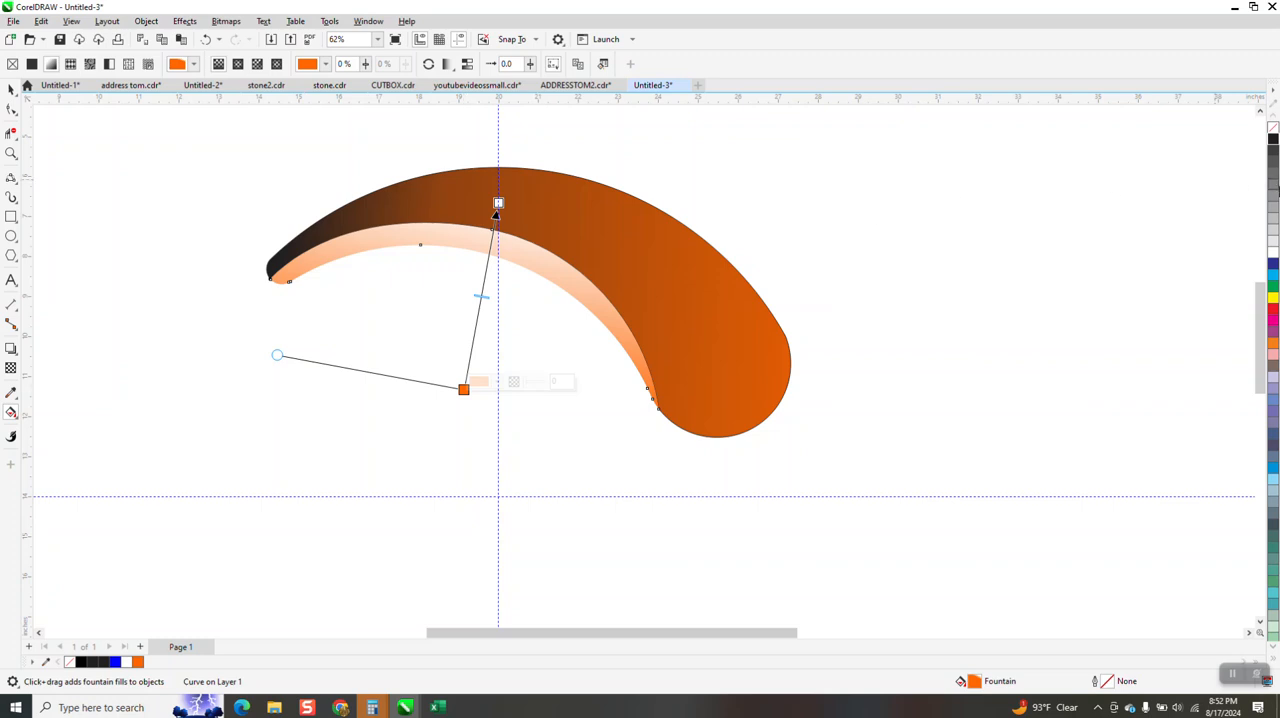
left_click_drag(1272, 145, 499, 203)
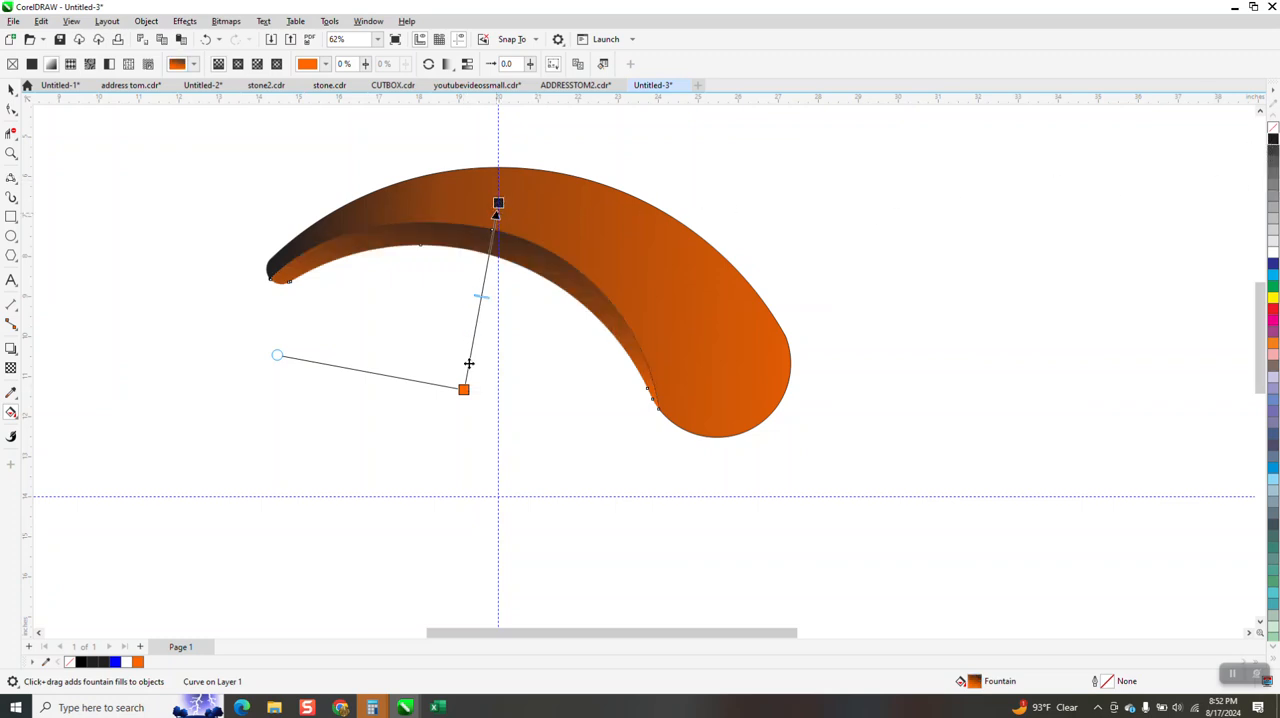
Tilt the strip's gradient by shifting its orange start toward the narrow tip's side, and add a lighter orange intermediate color stop
left_click_drag(463, 389, 425, 397)
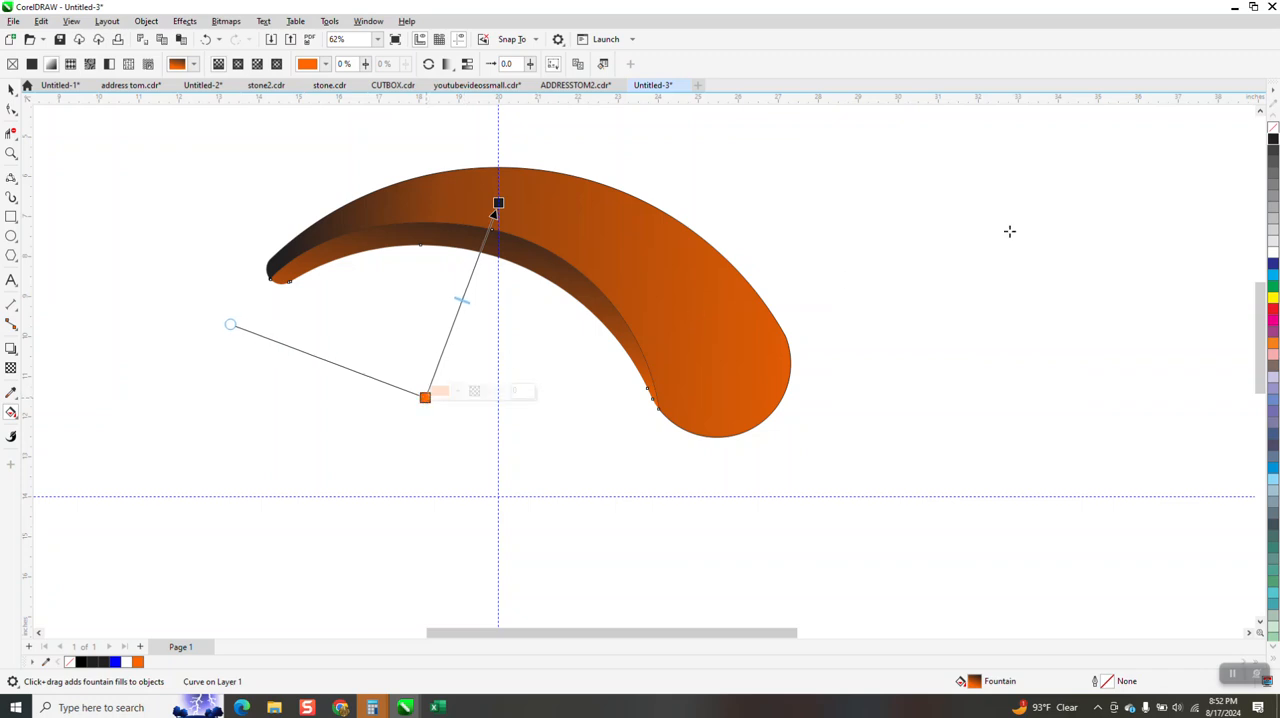
left_click_drag(1272, 344, 466, 287)
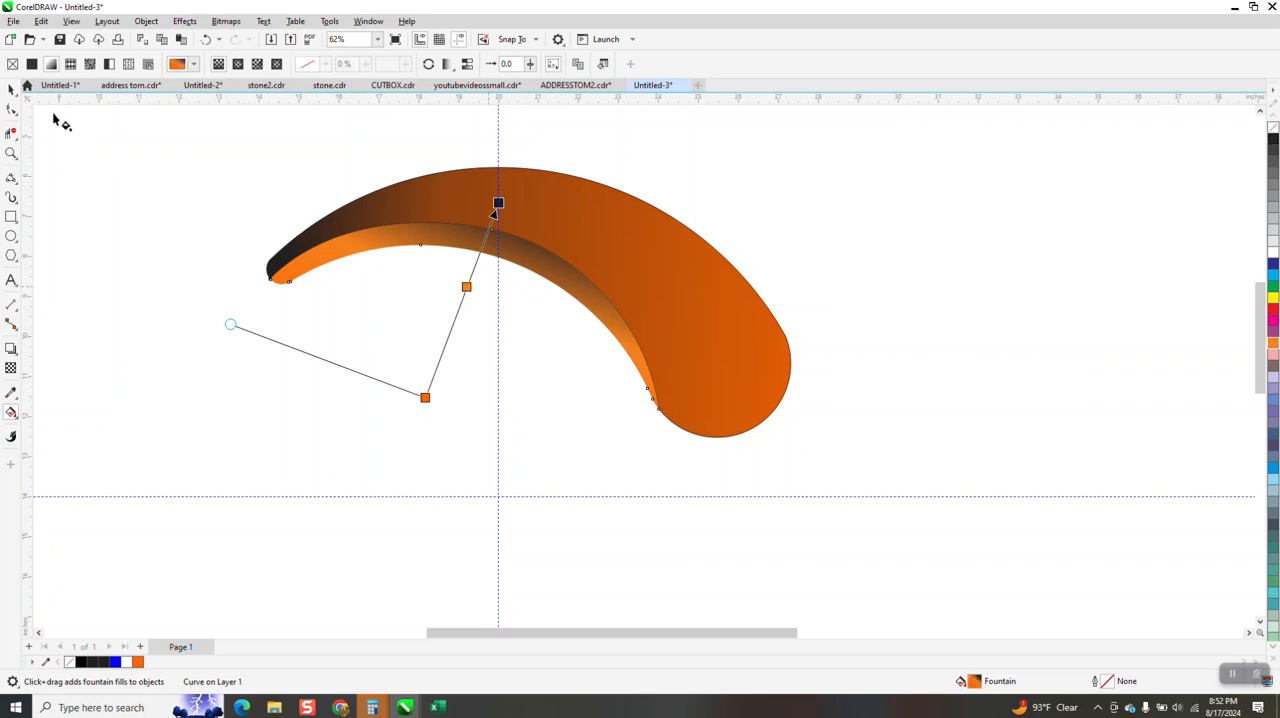
left_click(12, 89)
scroll(770, 272, "down", 1)
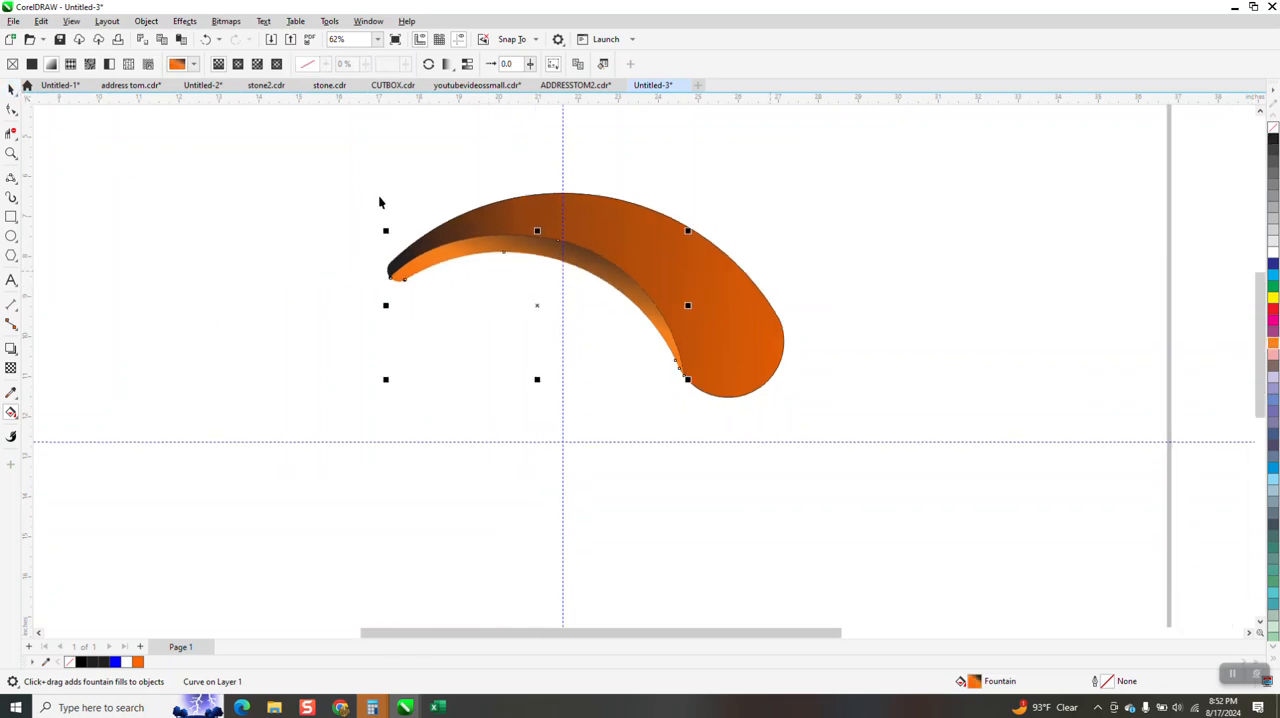
Group all the swoosh's objects and move the group's rotation center to the intersection of the two guidelines
left_click_drag(329, 163, 882, 492)
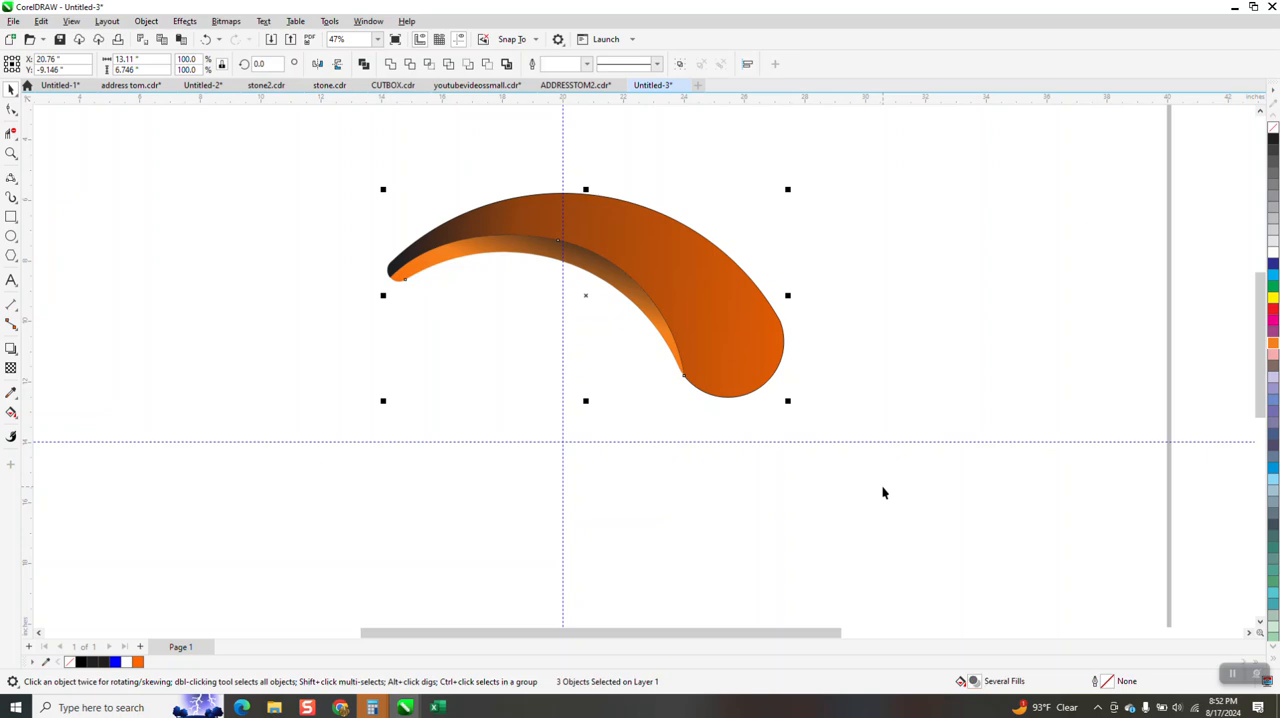
key("ctrl+g")
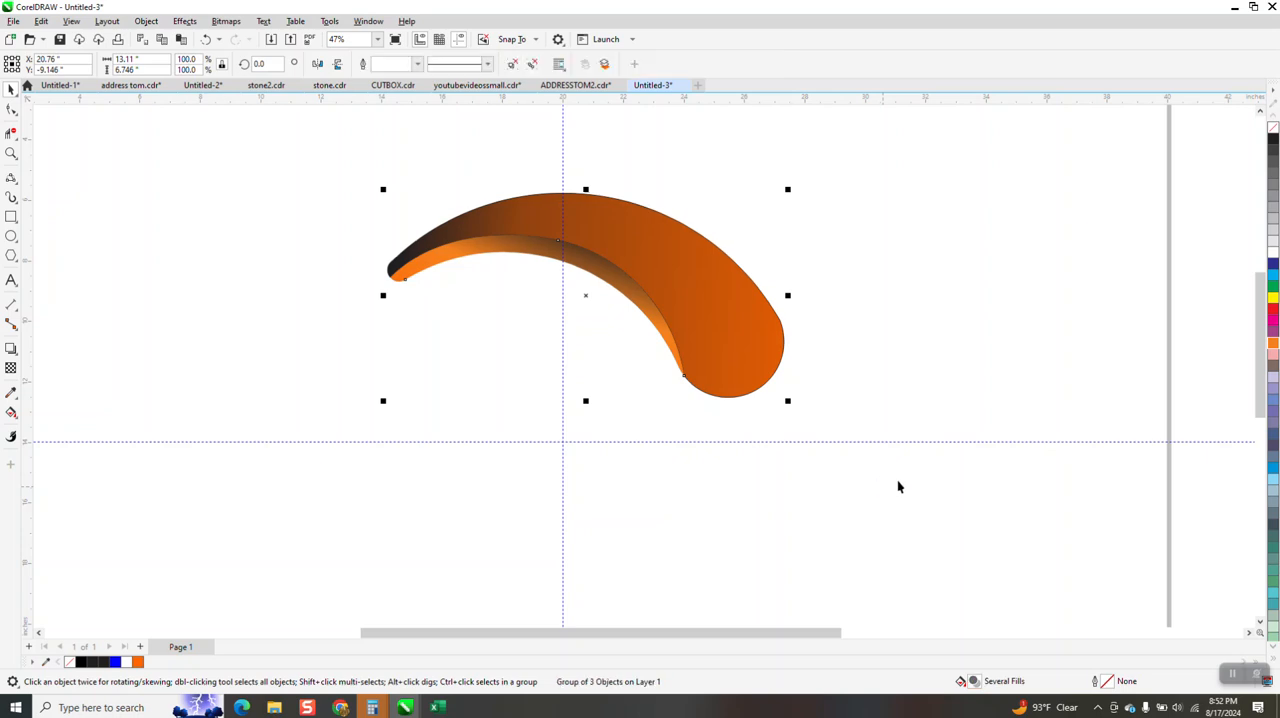
left_click(586, 293)
left_click_drag(586, 293, 559, 448)
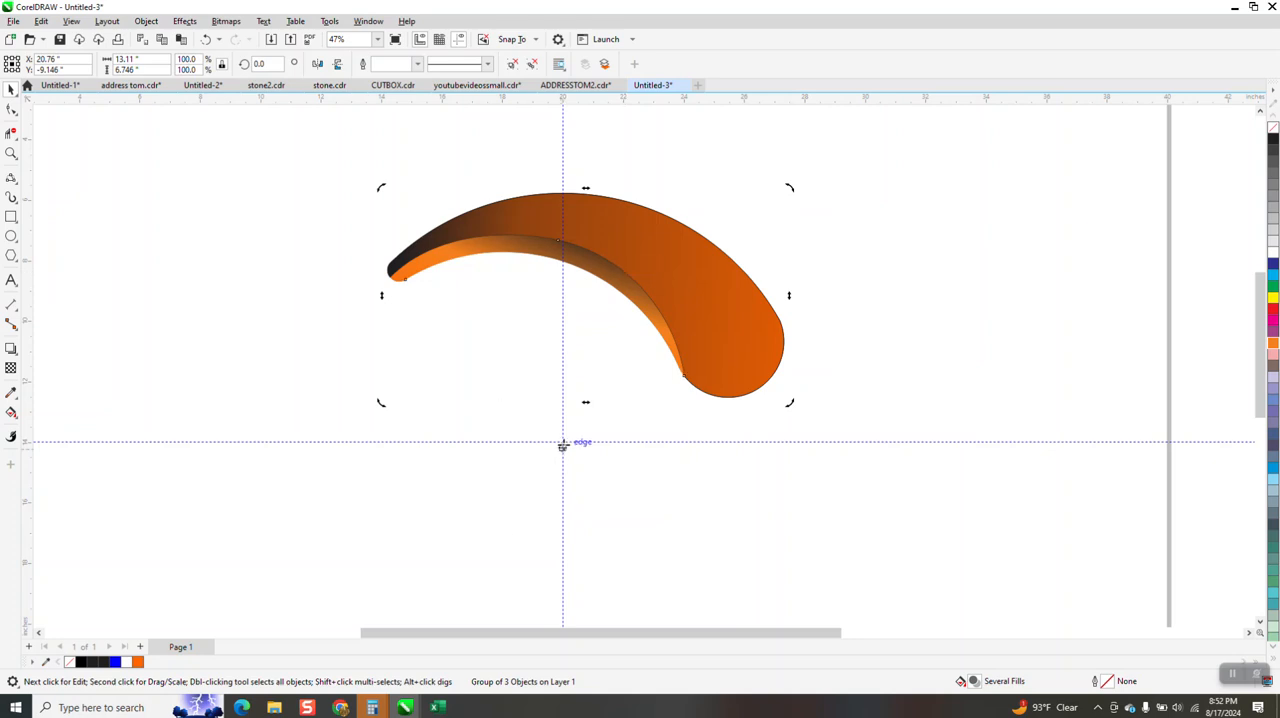
Create two rotated copies of the swoosh group around the guideline intersection at 120-degree intervals to complete the circle
left_click(658, 285)
left_click(658, 285)
type("12")
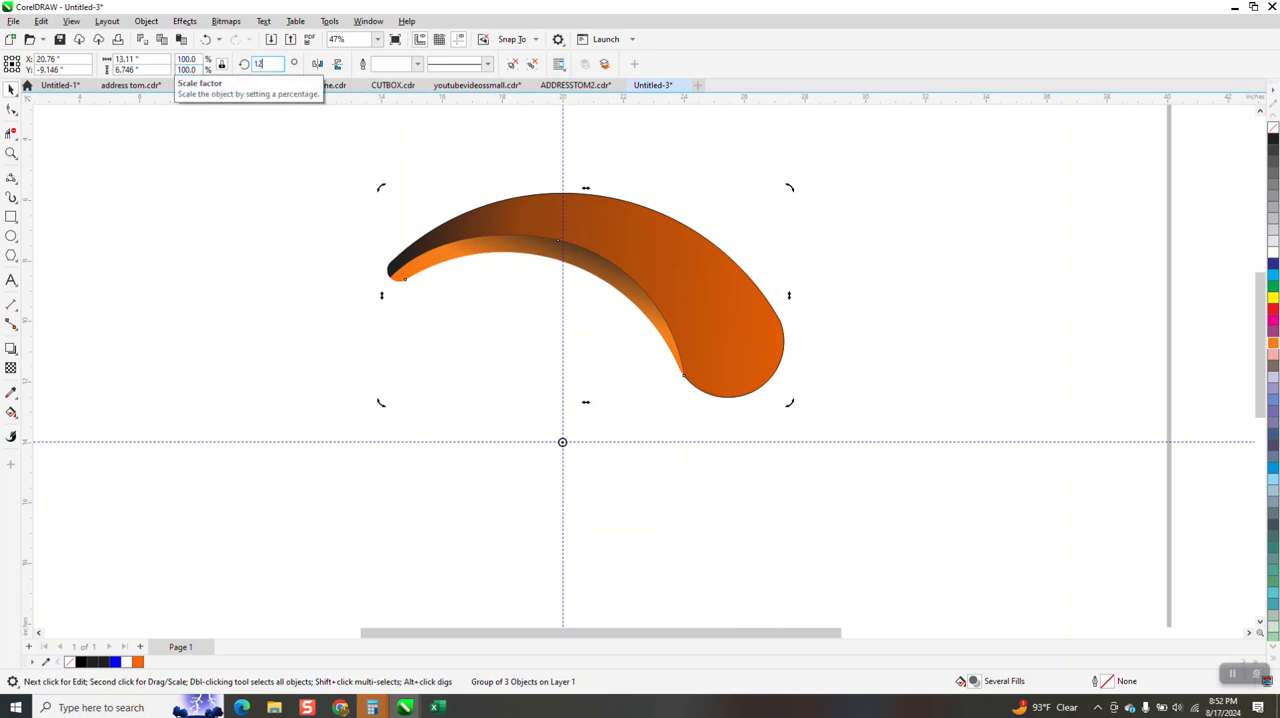
type("0")
key("Return")
key("ctrl+r")
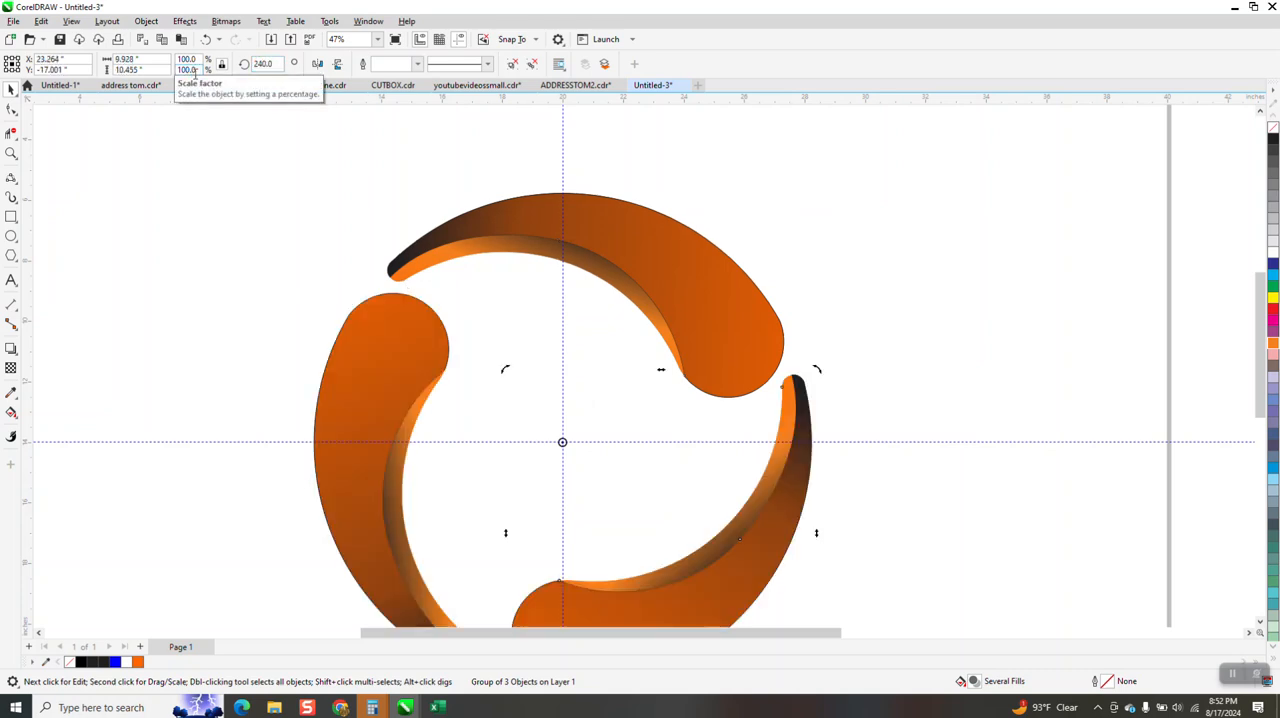
Hide the guidelines and draw a rectangle about 22 by 17.9 inches enclosing the whole three-swoosh logo
scroll(760, 250, "down", 1)
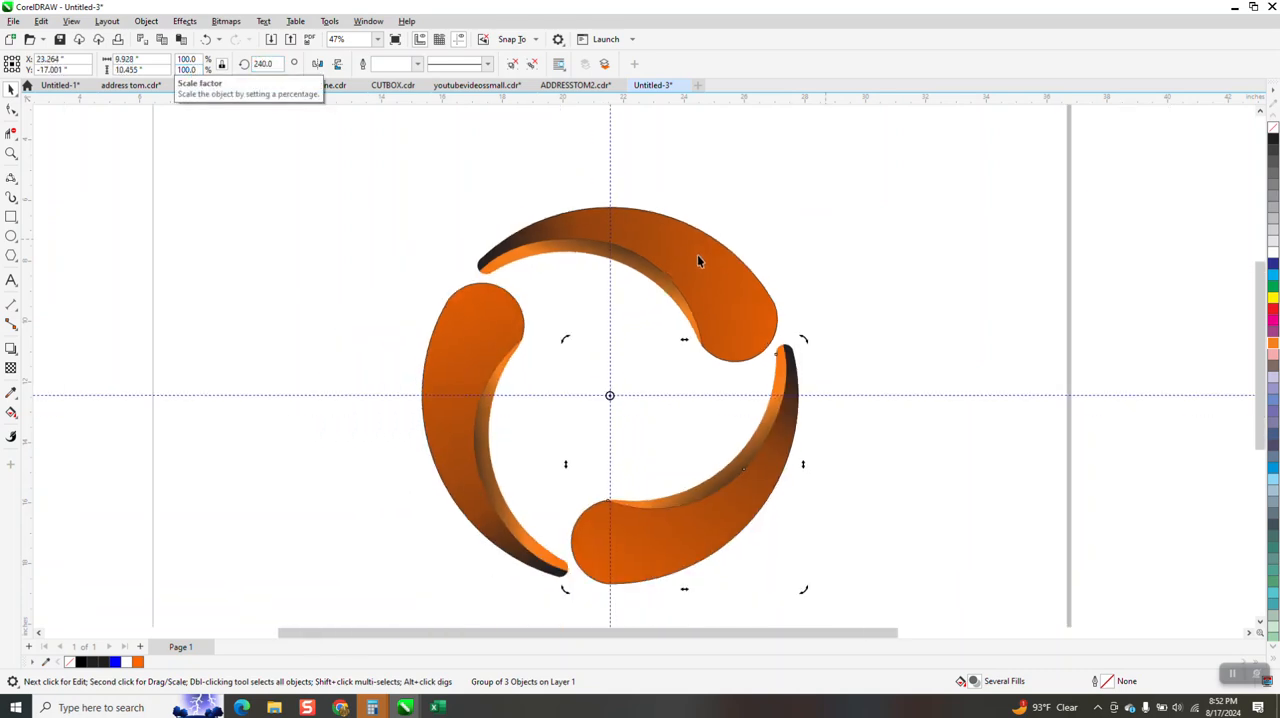
left_click(459, 39)
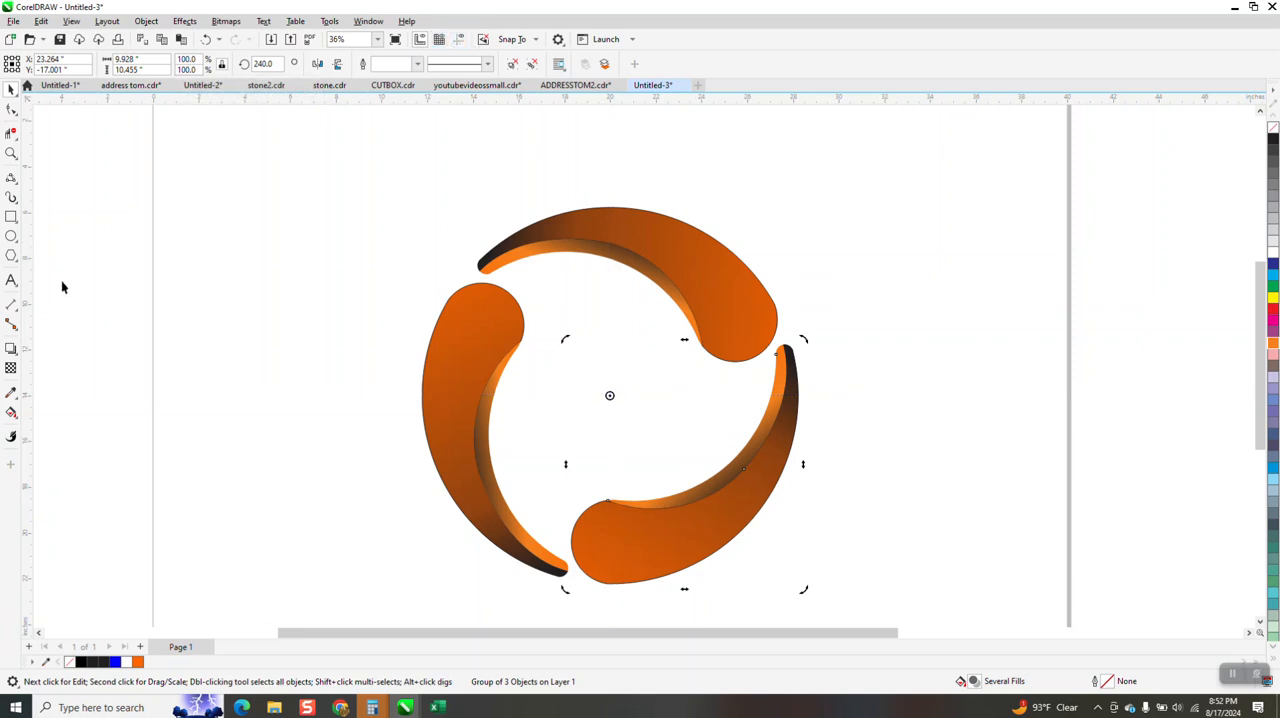
left_click(11, 216)
left_click_drag(350, 214, 857, 600)
left_click_drag(602, 210, 601, 185)
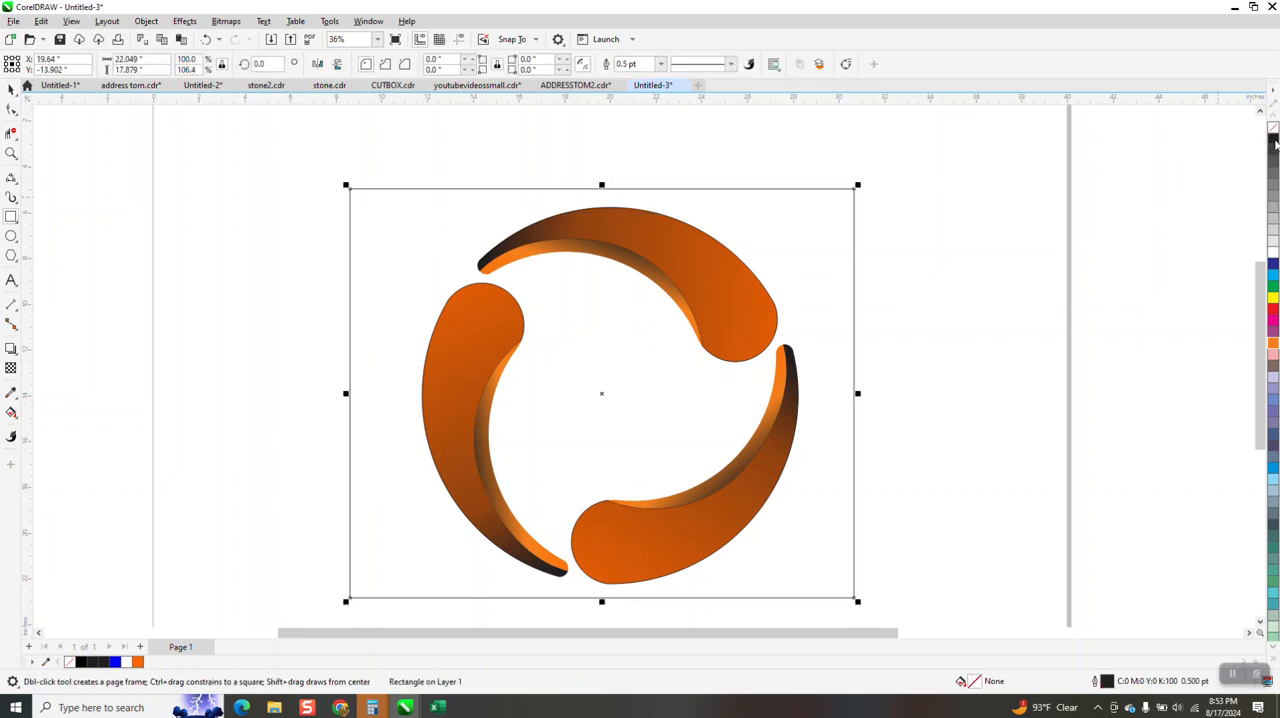
Fill the rectangle with black and send it behind the three swooshes as a background, leaving nothing selected
left_click(1273, 140)
left_click(147, 21)
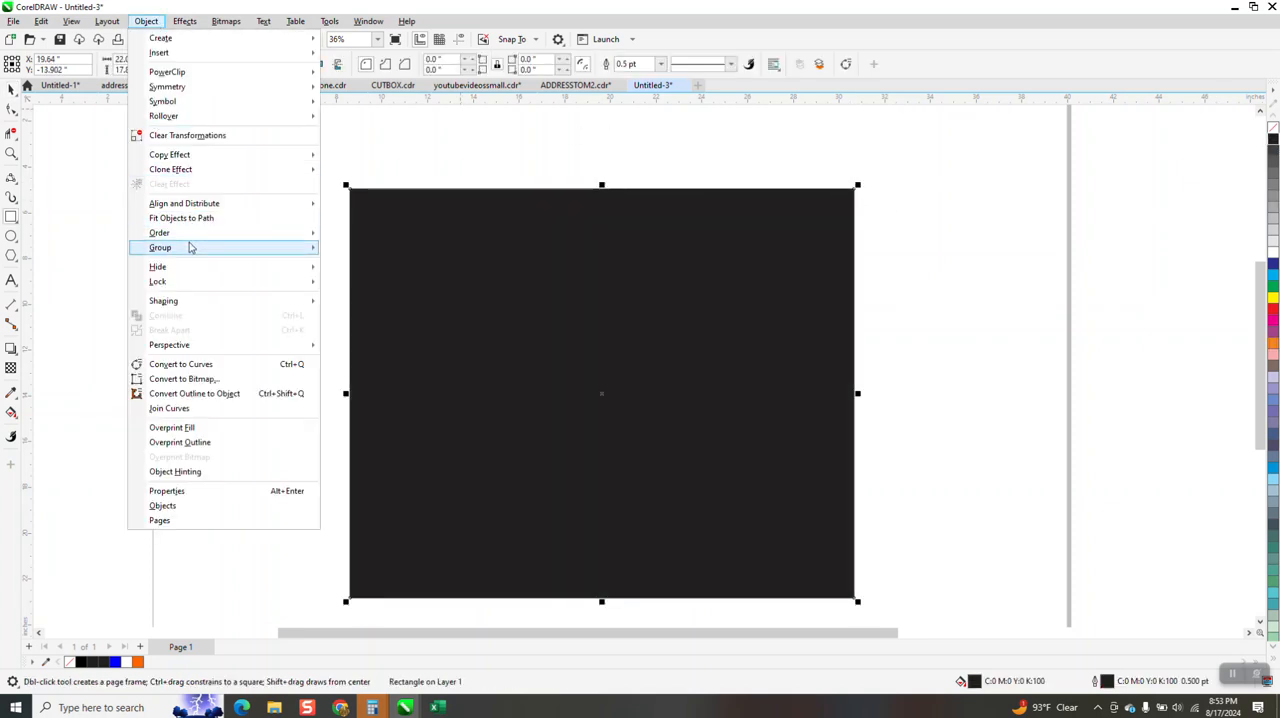
left_click(195, 234)
left_click(366, 249)
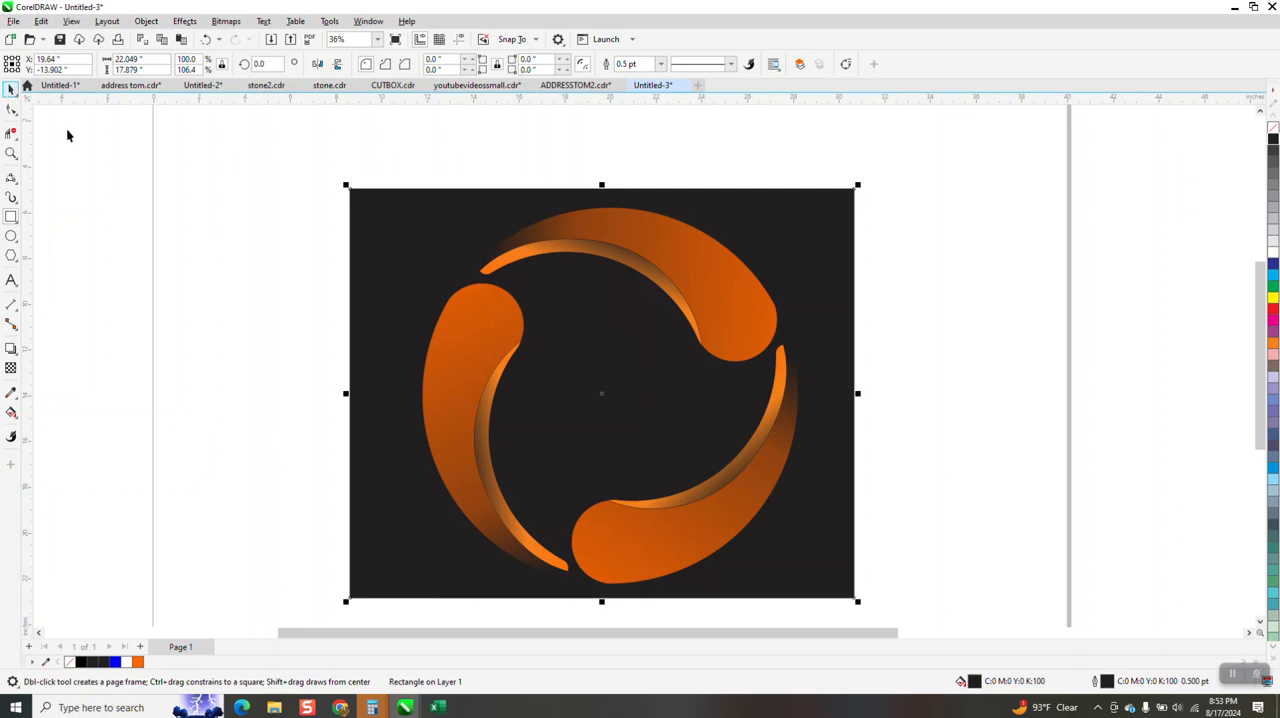
left_click(166, 186)
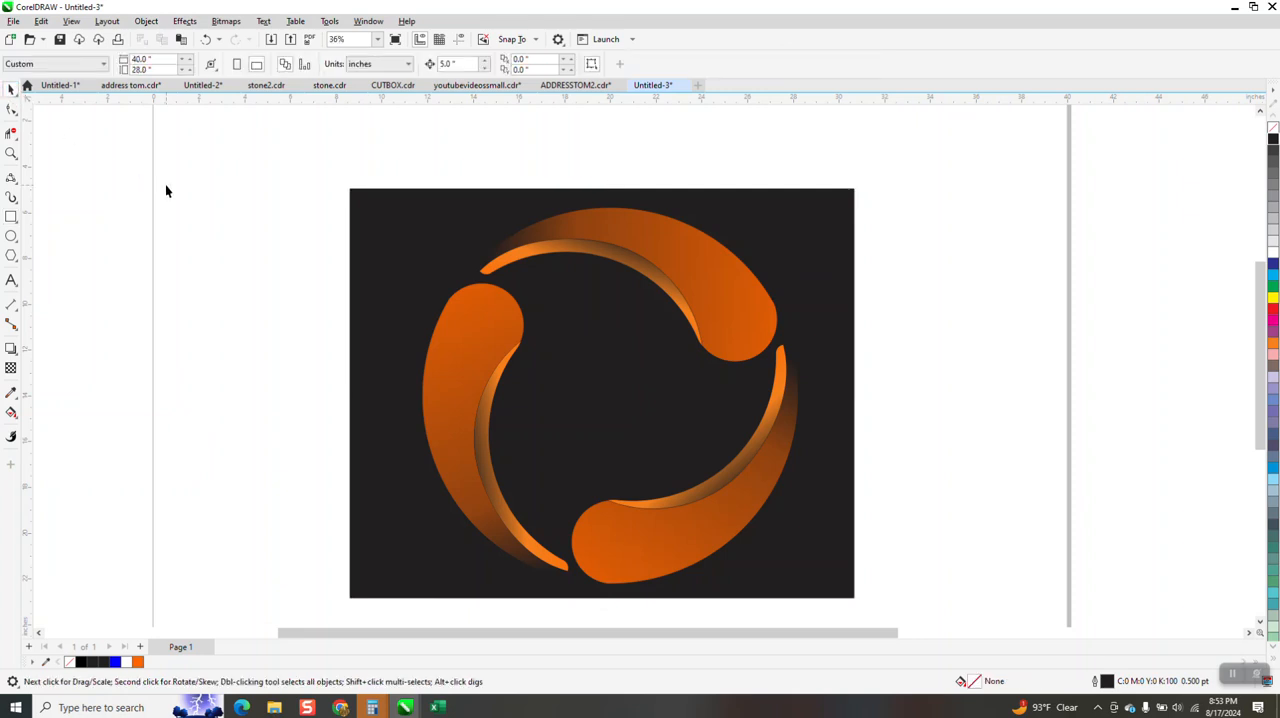